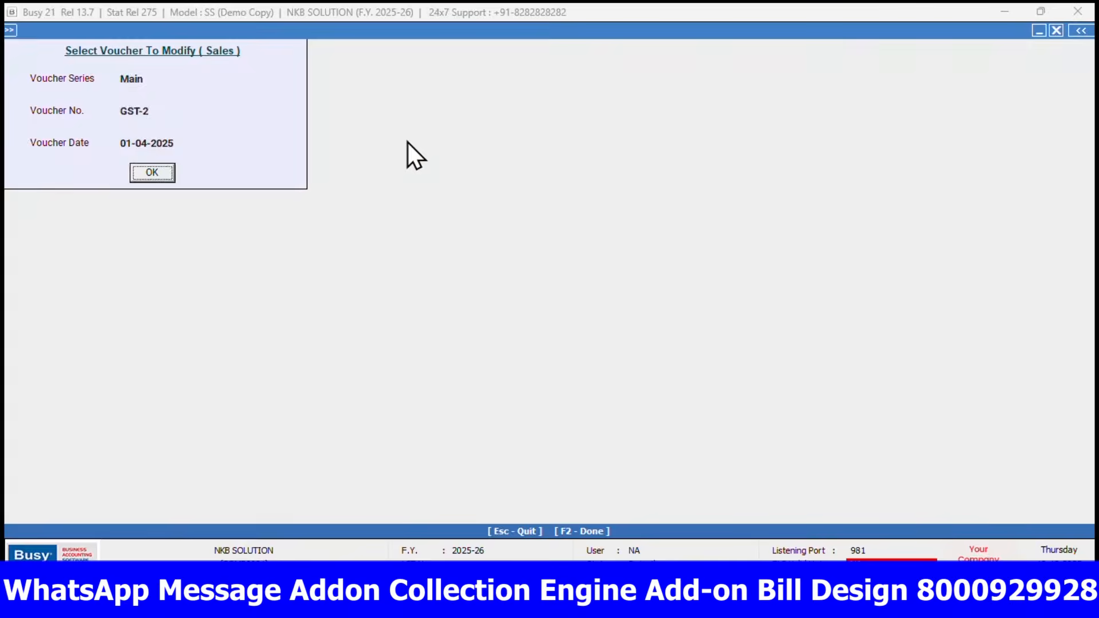
pyautogui.press('Right')
pyautogui.press('Left')
pyautogui.press('Left')
pyautogui.press('Right')
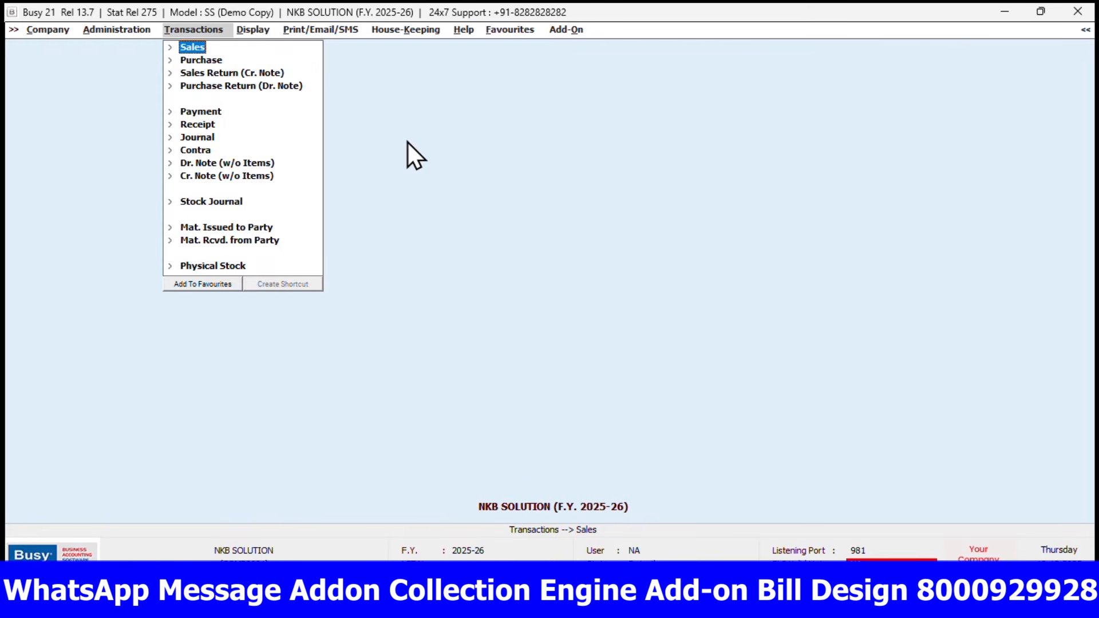
pyautogui.press('Left')
pyautogui.press('Right')
pyautogui.press('Right')
pyautogui.press('Right')
pyautogui.press('Right')
pyautogui.press('Left')
pyautogui.press('Left')
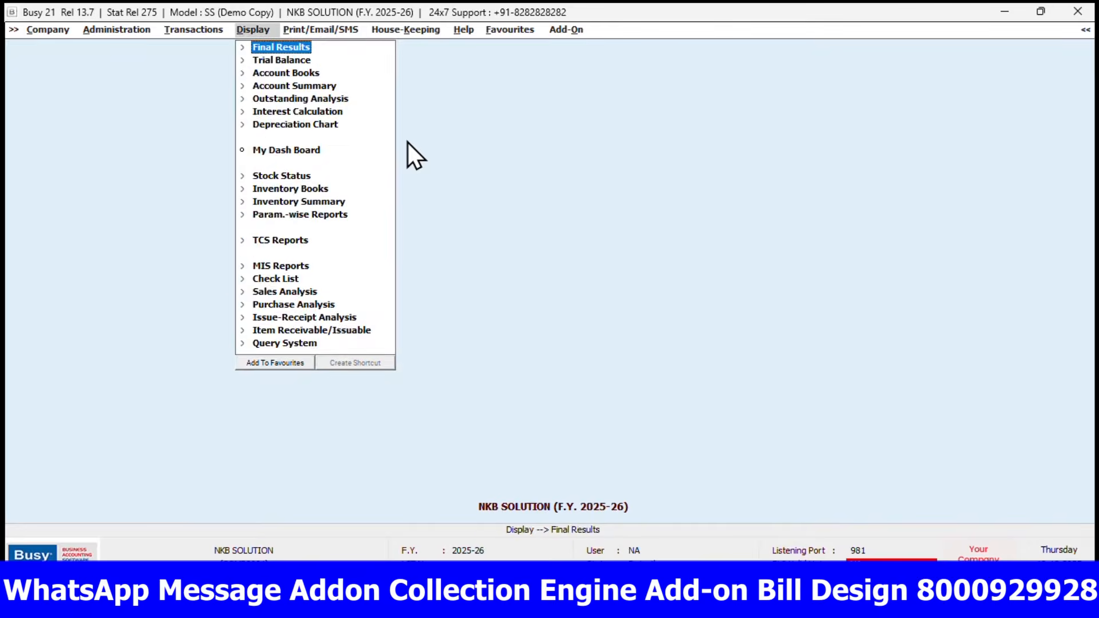
pyautogui.press('Left')
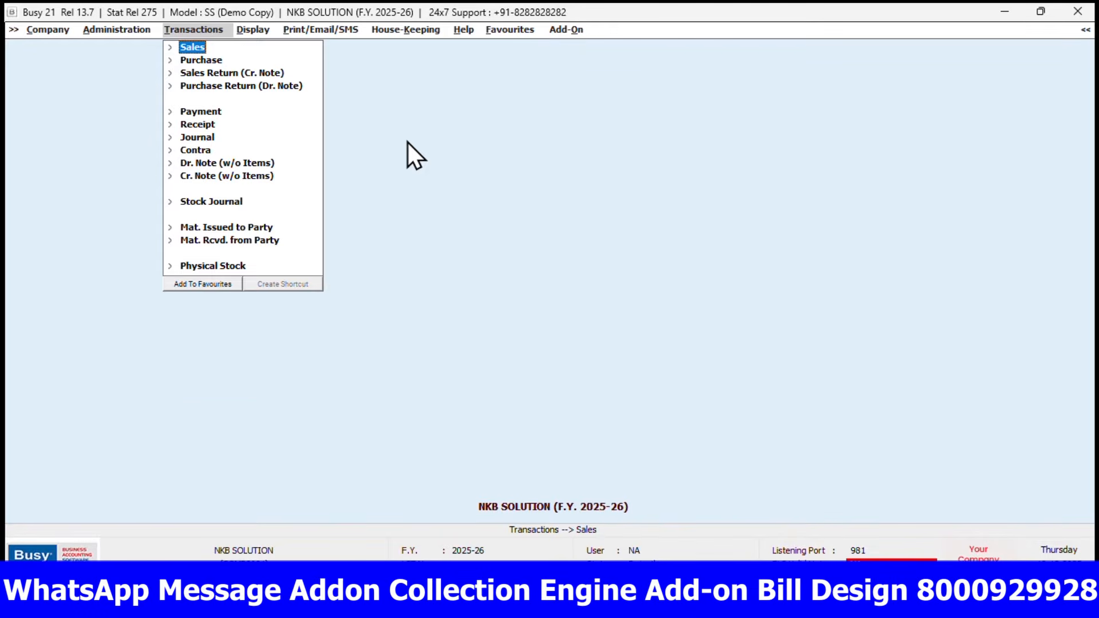
# Open the list of item masters available for modification
pyautogui.press('Left')
pyautogui.press('Return')
pyautogui.press('Down')
pyautogui.press('Down')
pyautogui.press('Down')
pyautogui.press('Down')
pyautogui.press('Up')
pyautogui.press('Return')
pyautogui.press('Down')
pyautogui.press('Return')
pyautogui.press('Down')
pyautogui.press('Down')
pyautogui.press('Down')
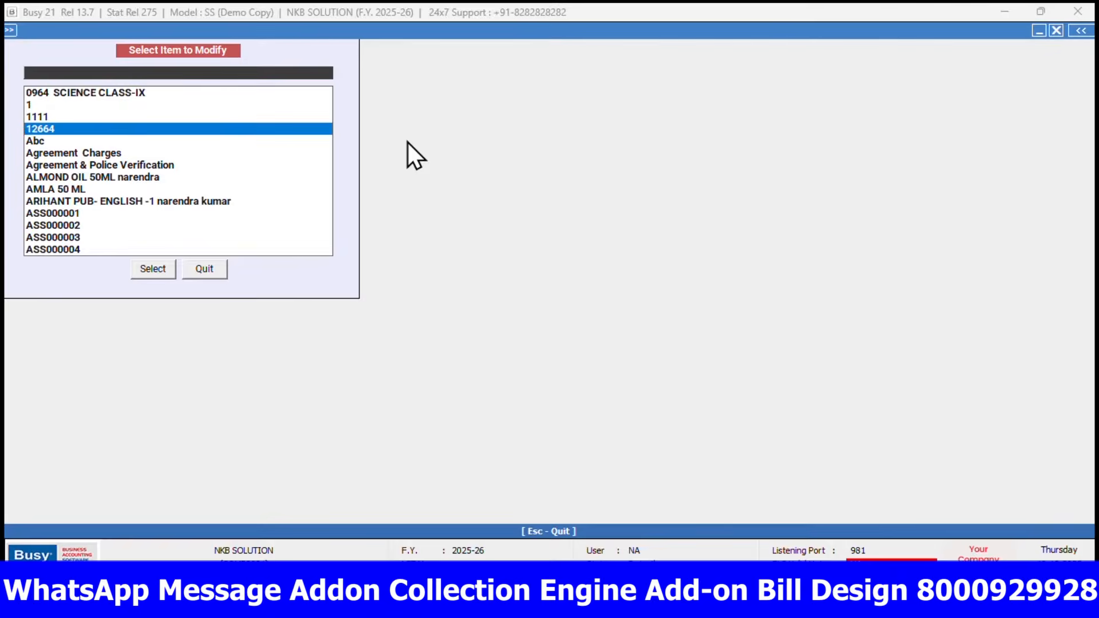
# Search the items for "al" and open the BAJAJ ALMOND 200 ML and BAJAJ ALMOND 50 ML masters to check their sales prices
pyautogui.write('ald')
pyautogui.press('BackSpace')
pyautogui.press('BackSpace')
pyautogui.press('BackSpace')
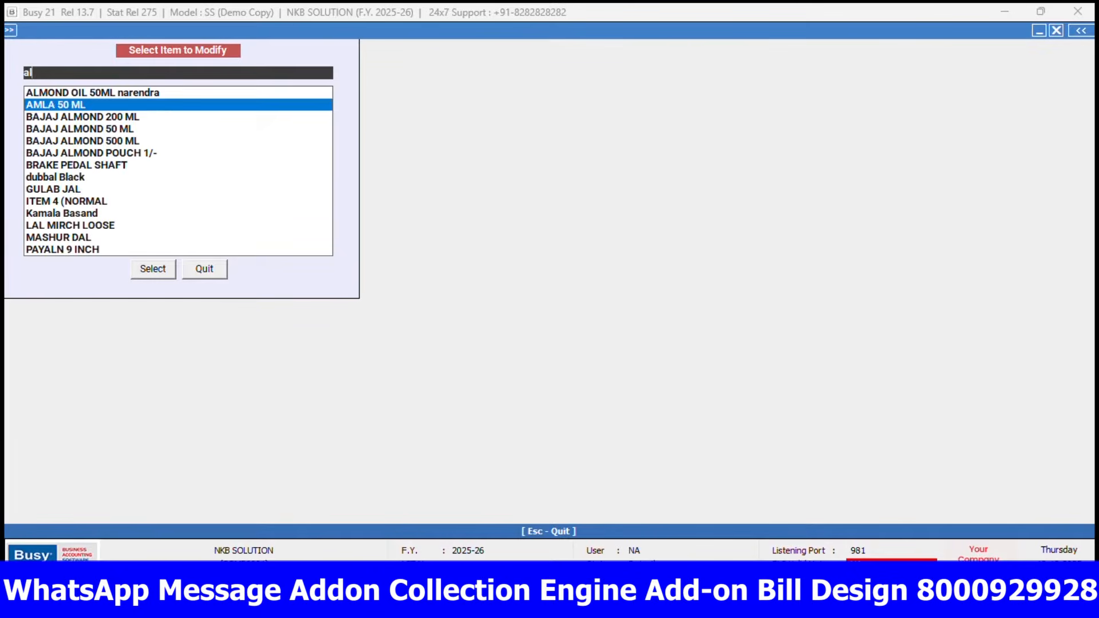
pyautogui.press('Down')
pyautogui.press('Return')
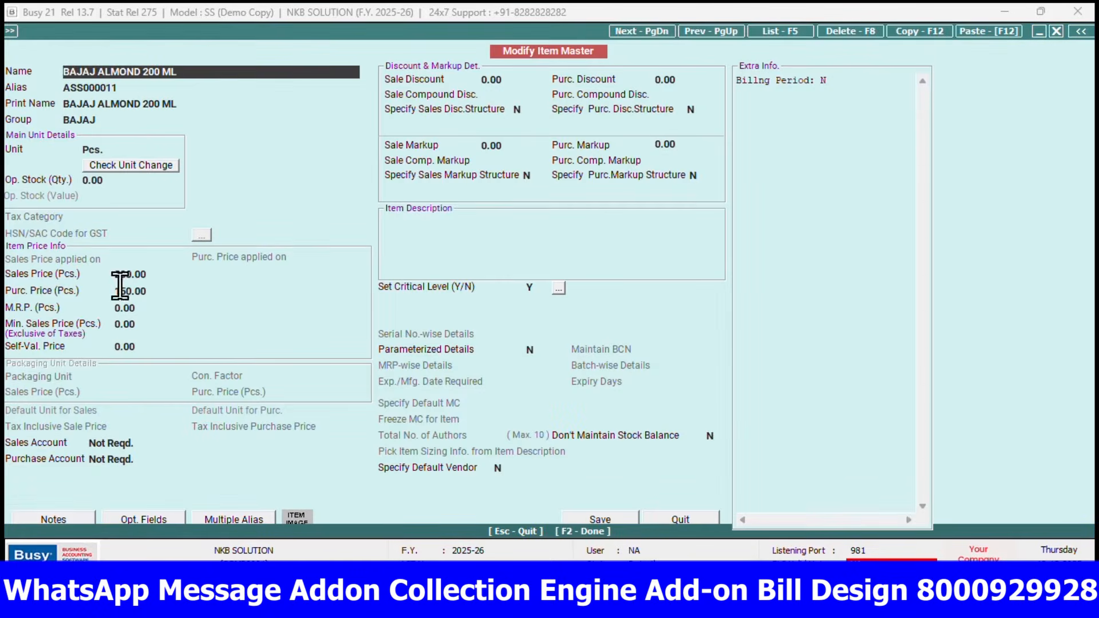
pyautogui.press('Escape')
pyautogui.press('Down')
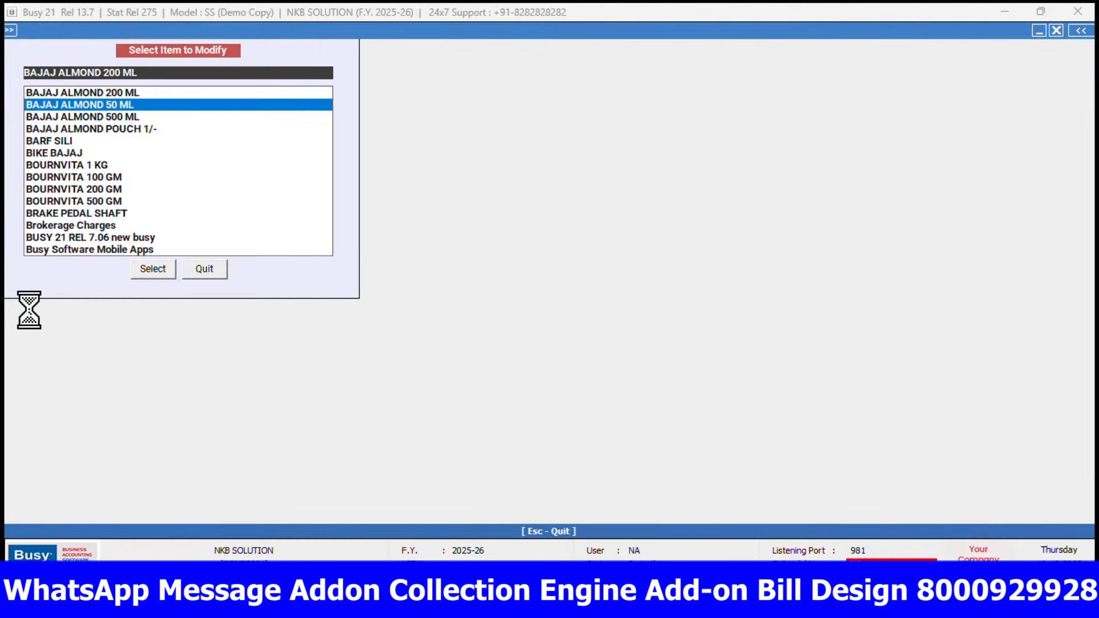
pyautogui.press('Return')
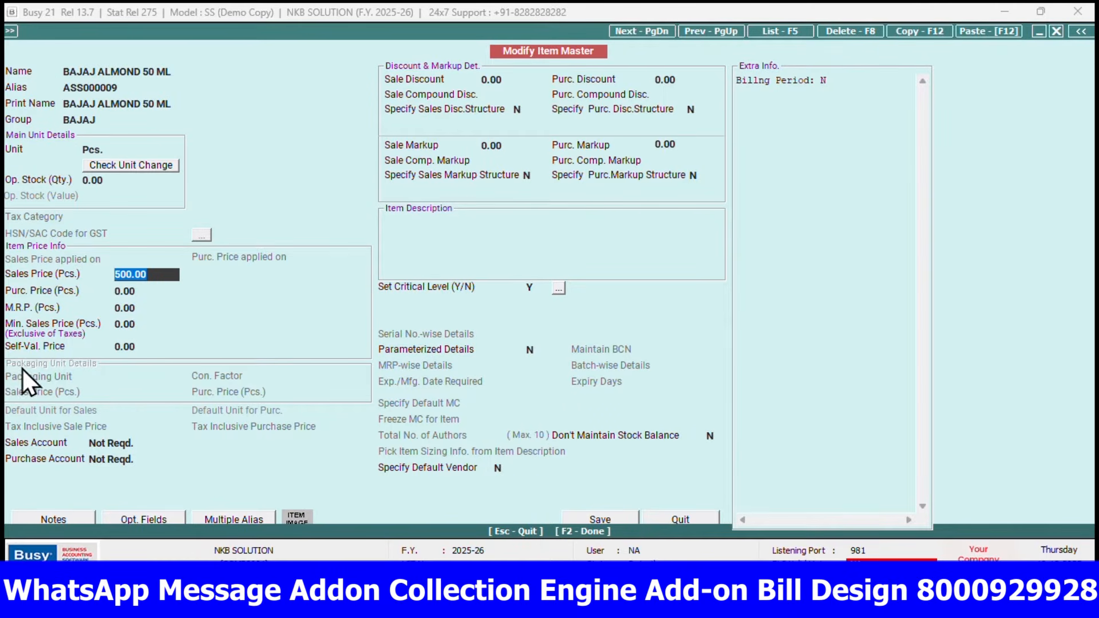
# Set the sales price of the BAJAJ ALMOND 500 ML item to 250 per piece and save the master
pyautogui.press('Escape')
pyautogui.press('Down')
pyautogui.press('Return')
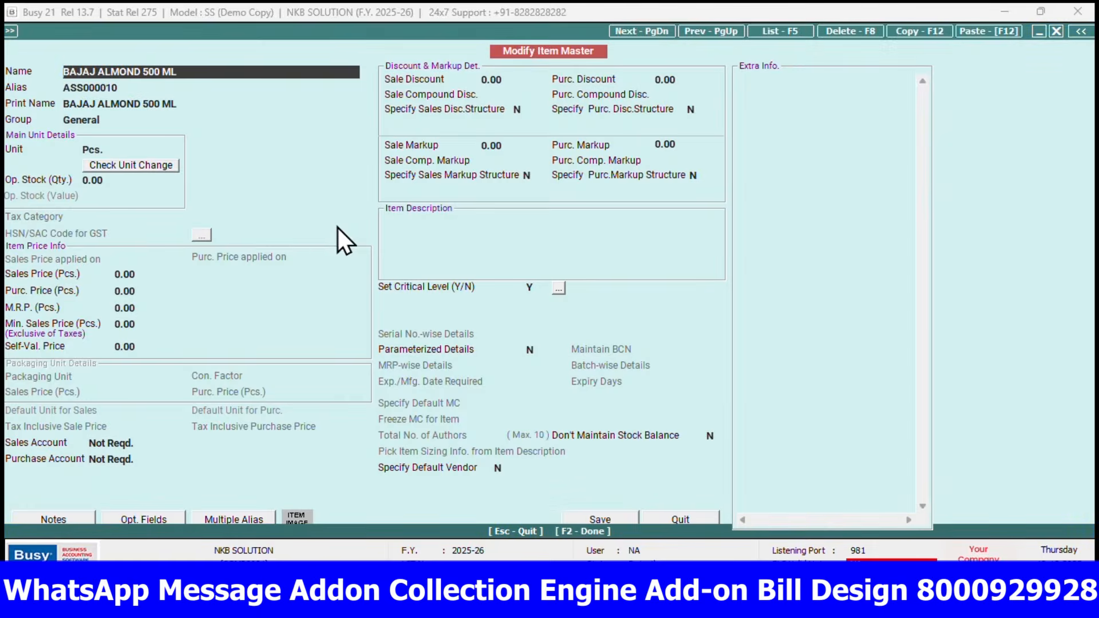
pyautogui.click(137, 274)
pyautogui.press('BackSpace')
pyautogui.press('BackSpace')
pyautogui.press('BackSpace')
pyautogui.press('BackSpace')
pyautogui.write('250')
pyautogui.press('Return')
pyautogui.press('F2')
# Set the sales price of the BAJAJ ALMOND POUCH 1/- item to 100 per piece and save the master
pyautogui.press('Down')
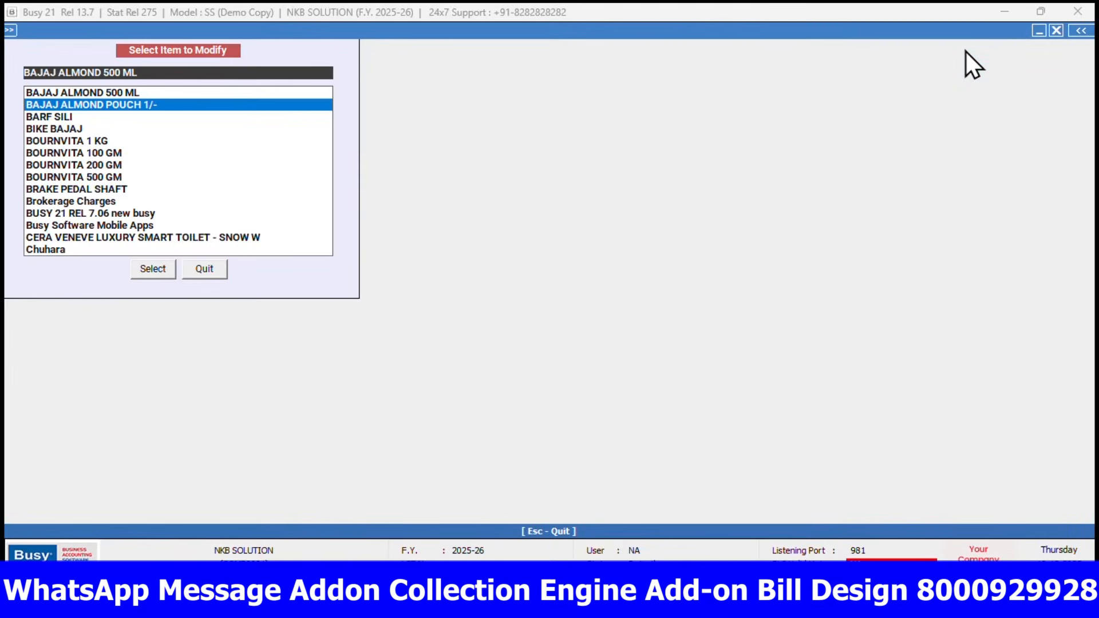
pyautogui.press('Return')
pyautogui.press('Return')
pyautogui.press('Return')
pyautogui.press('Return')
pyautogui.press('Return')
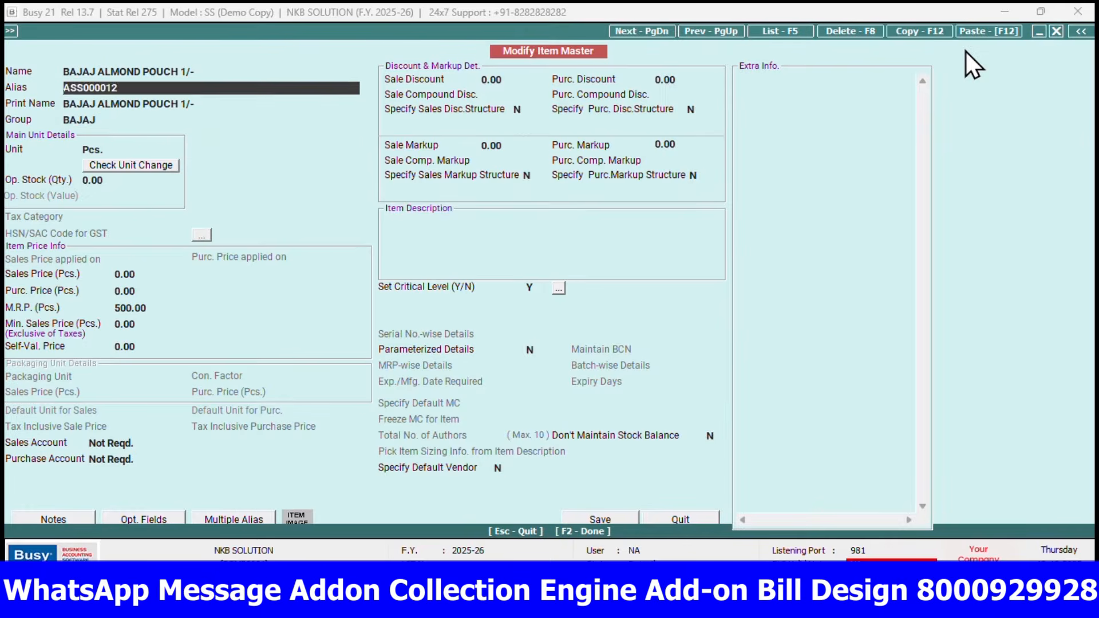
pyautogui.press('Return')
pyautogui.press('Return')
pyautogui.press('Return')
pyautogui.press('Return')
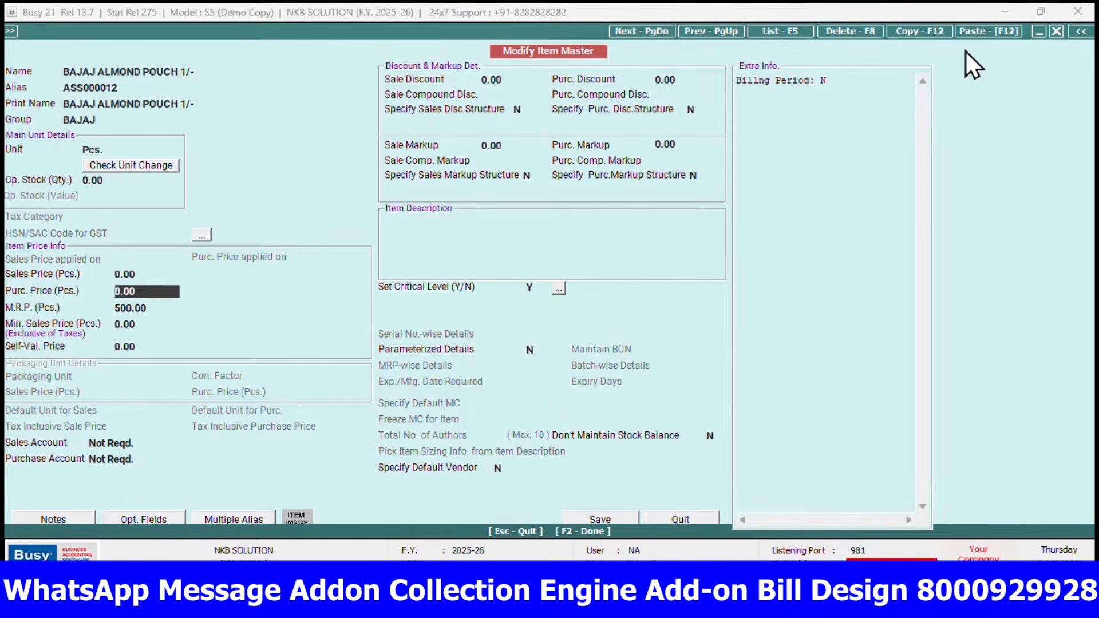
pyautogui.press('Up')
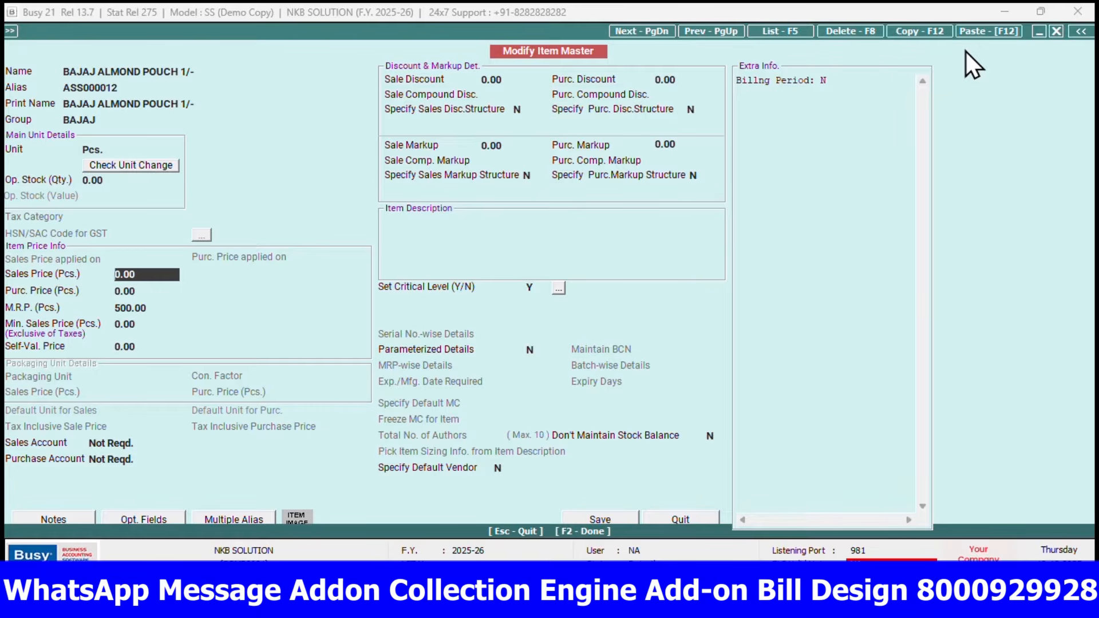
pyautogui.write('100')
pyautogui.press('Return')
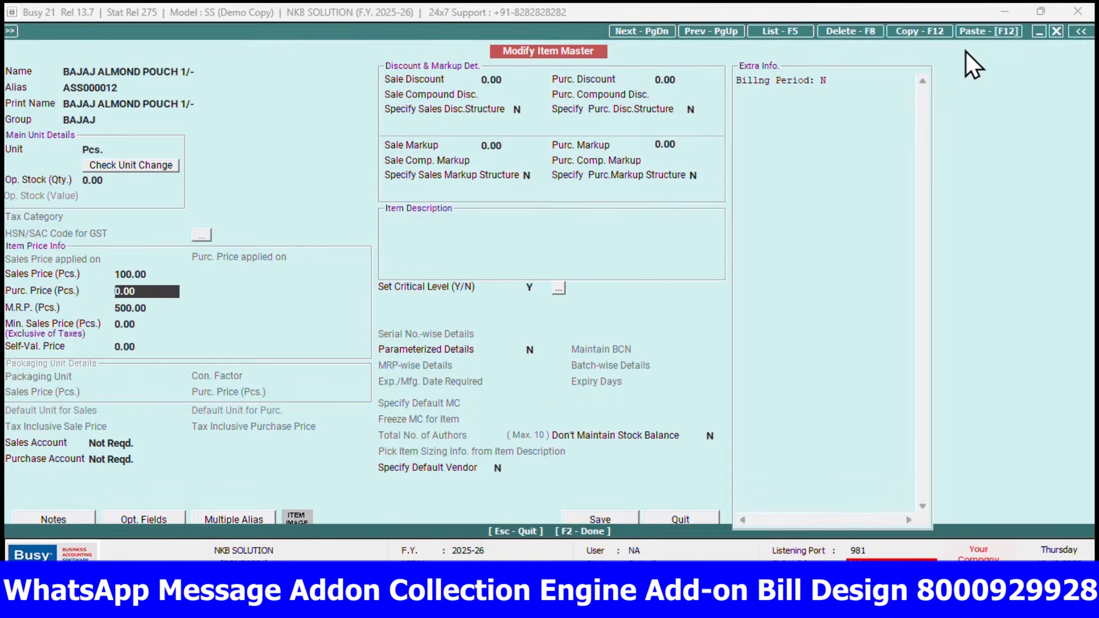
pyautogui.press('F2')
# Reopen the item modification list, filter it by "almo" and open the ALMOND OIL 50ML master
pyautogui.press('Escape')
pyautogui.press('Down')
pyautogui.press('Up')
pyautogui.press('Return')
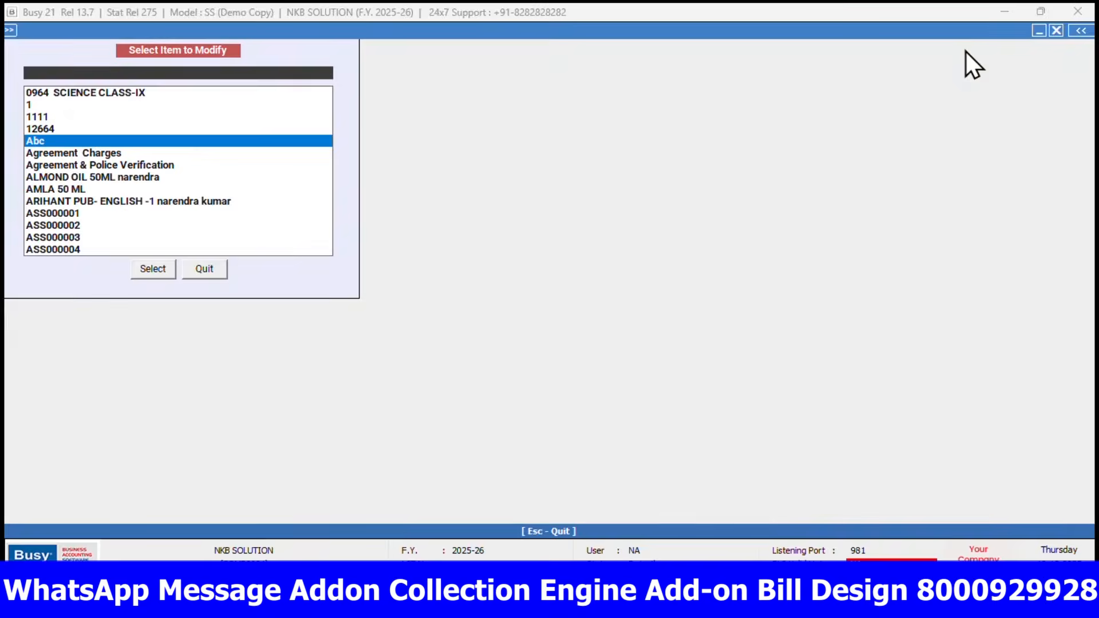
pyautogui.write('almo')
pyautogui.press('Down')
pyautogui.press('Down')
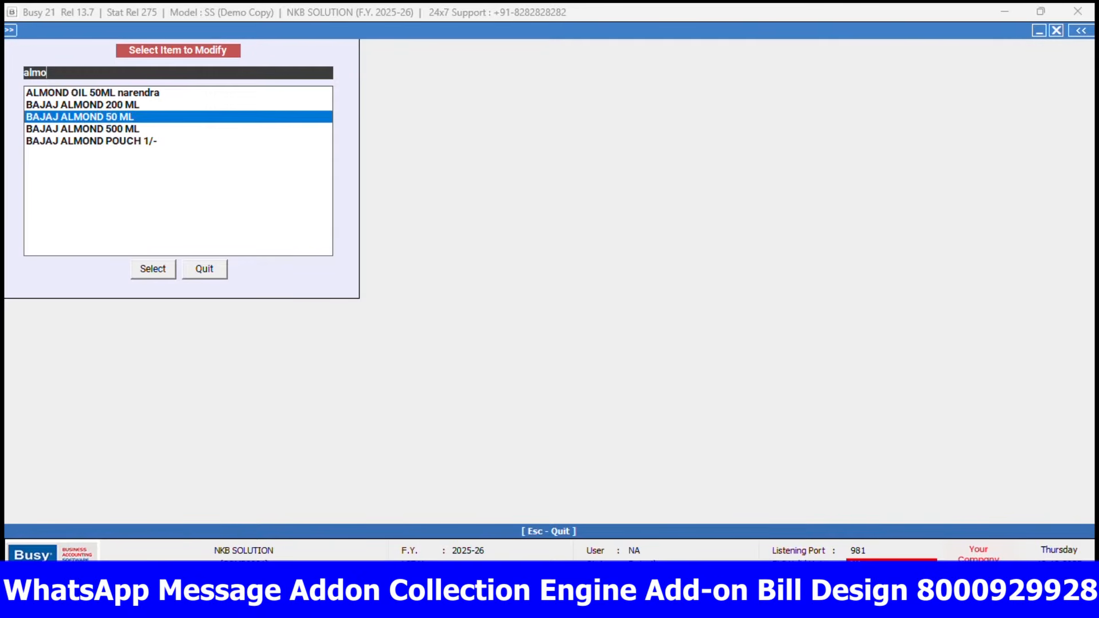
pyautogui.press('Up')
pyautogui.press('Up')
pyautogui.press('Return')
# Check the sales price, purchase price and M.R.P. of the ALMOND OIL 50ML item and save the master
pyautogui.press('Return')
pyautogui.press('Return')
pyautogui.press('Return')
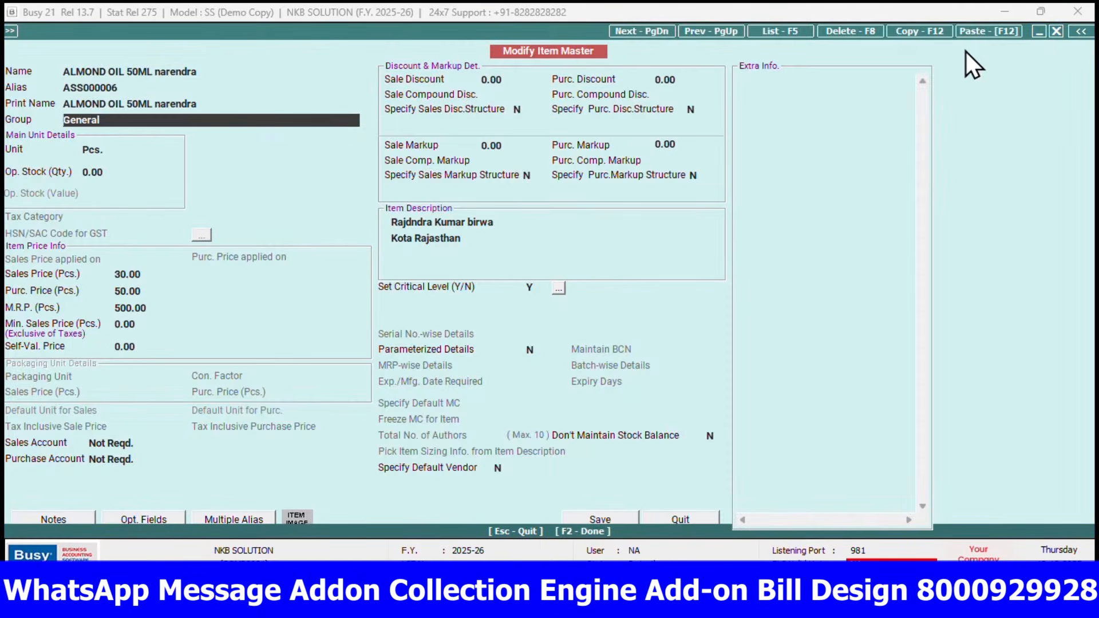
pyautogui.press('Return')
pyautogui.press('Return')
pyautogui.press('Return')
pyautogui.press('Return')
pyautogui.press('Return')
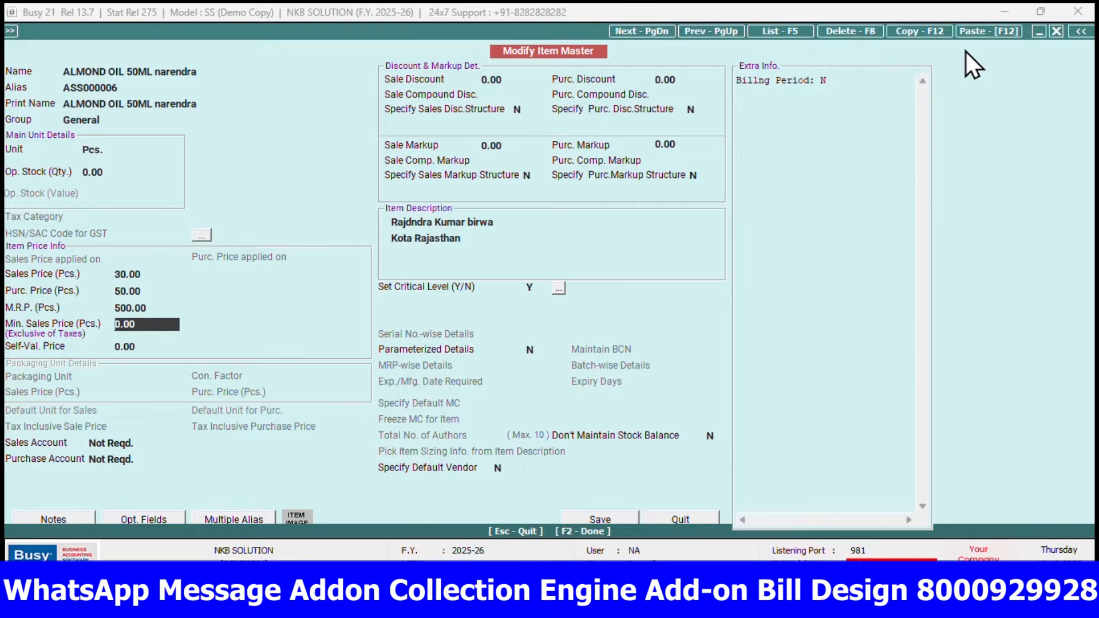
pyautogui.press('Return')
pyautogui.press('F2')
# Filter the item list by "almo", review the matching almond items and leave the item modification screen
pyautogui.press('Down')
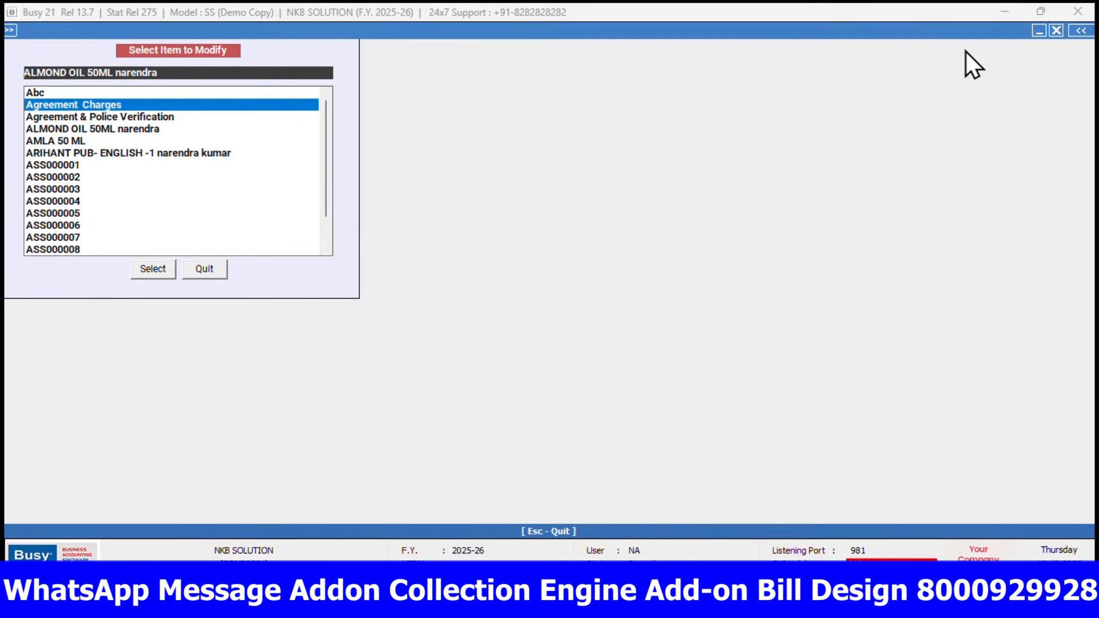
pyautogui.write('almo')
pyautogui.press('Down')
pyautogui.press('Up')
pyautogui.press('Down')
pyautogui.press('Down')
pyautogui.press('Down')
pyautogui.press('Down')
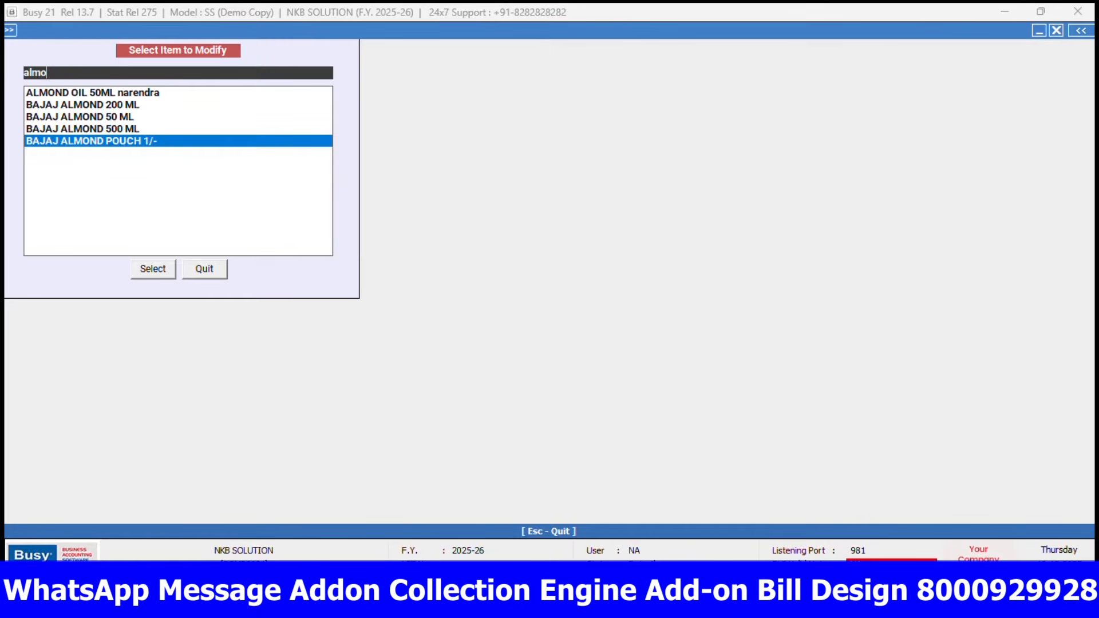
pyautogui.press('Up')
pyautogui.press('Up')
pyautogui.press('Up')
pyautogui.press('Up')
pyautogui.press('Down')
pyautogui.press('Down')
pyautogui.press('Down')
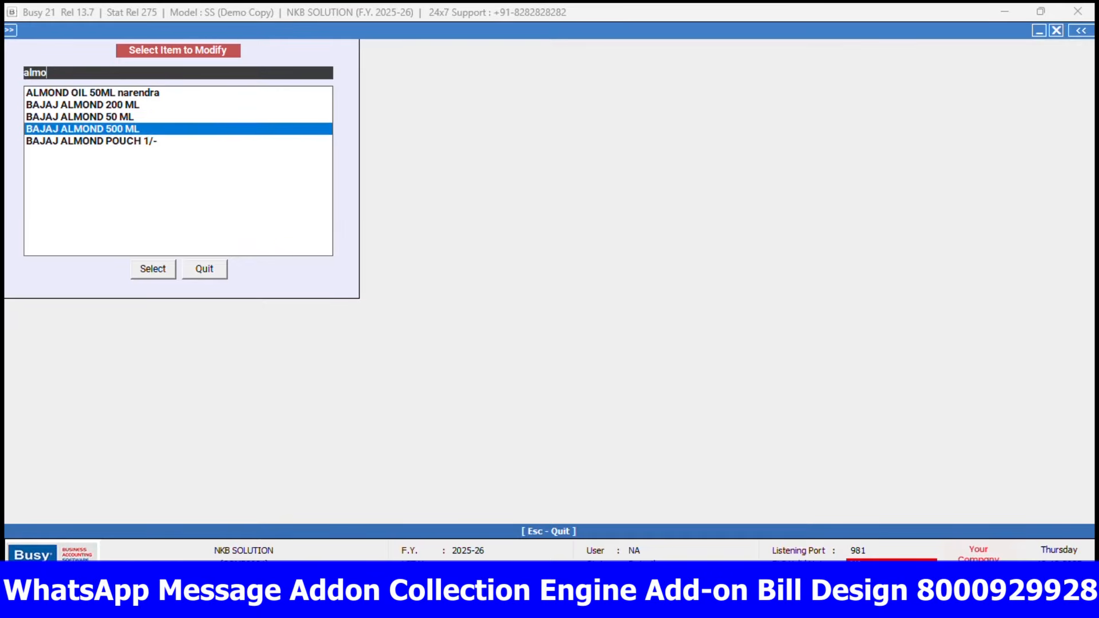
pyautogui.press('Up')
pyautogui.press('Up')
pyautogui.press('Down')
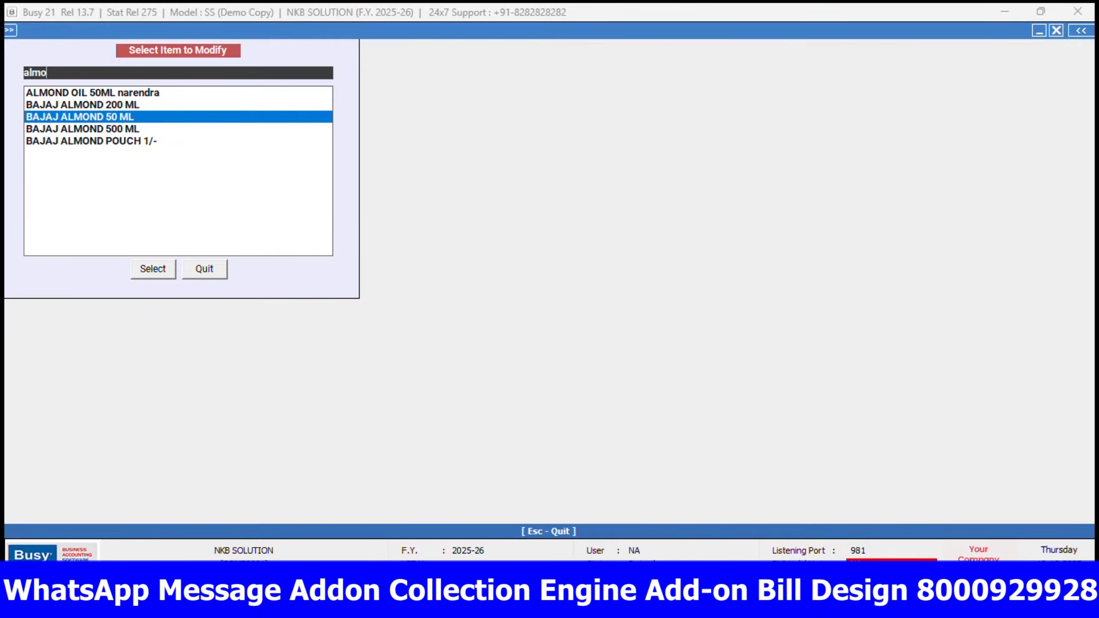
pyautogui.press('Up')
pyautogui.press('Up')
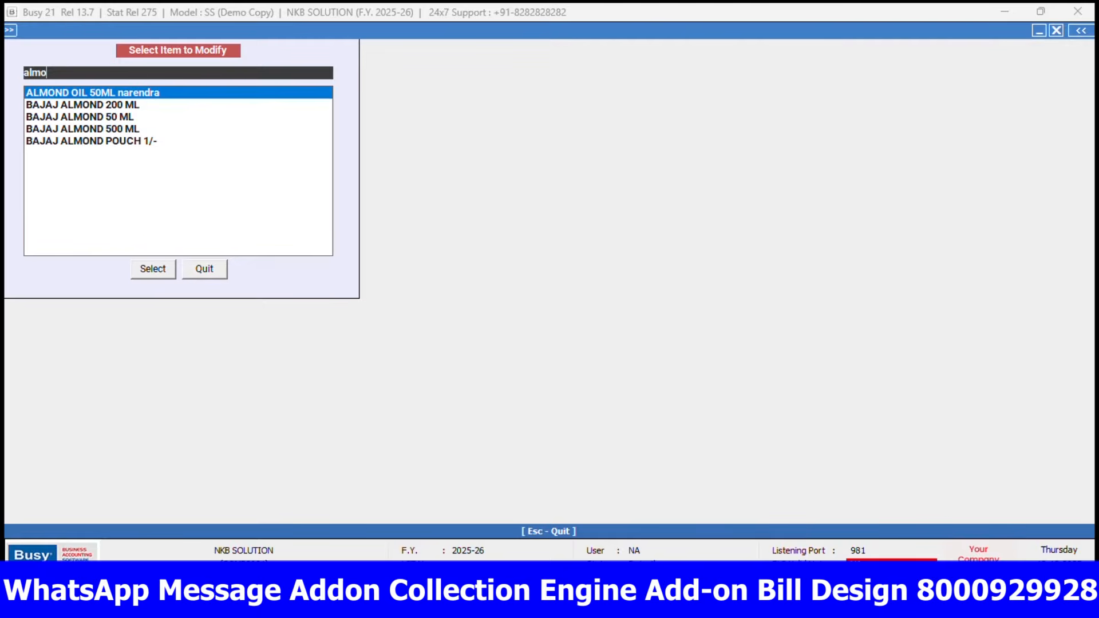
pyautogui.press('Down')
pyautogui.press('Down')
pyautogui.press('Down')
pyautogui.press('Down')
pyautogui.press('Up')
pyautogui.press('Up')
pyautogui.press('Up')
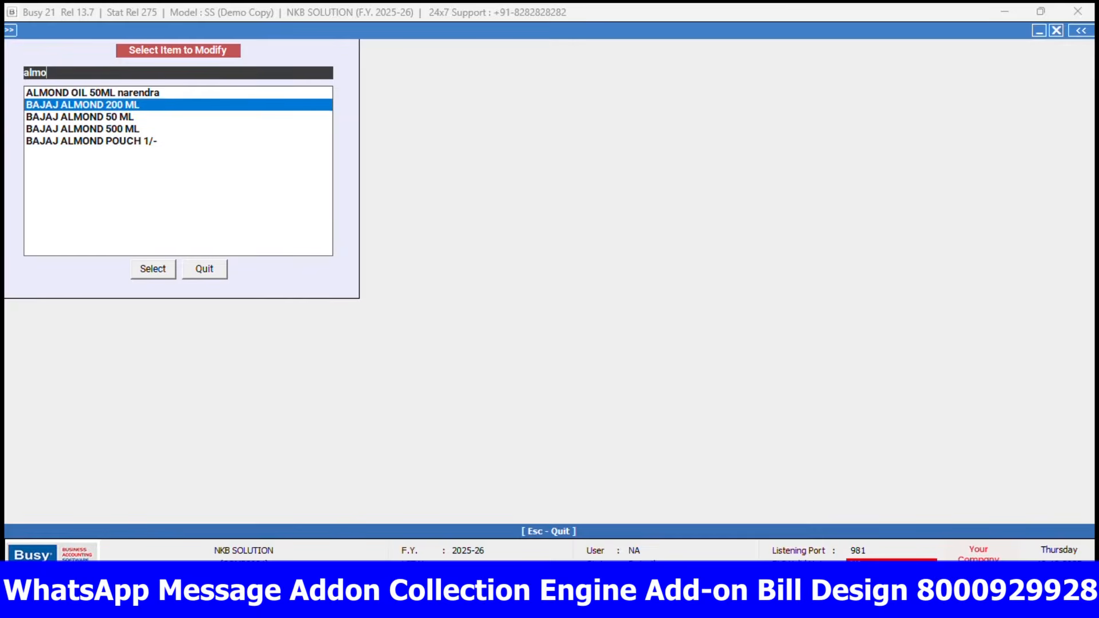
pyautogui.press('Escape')
pyautogui.press('Escape')
pyautogui.press('Escape')
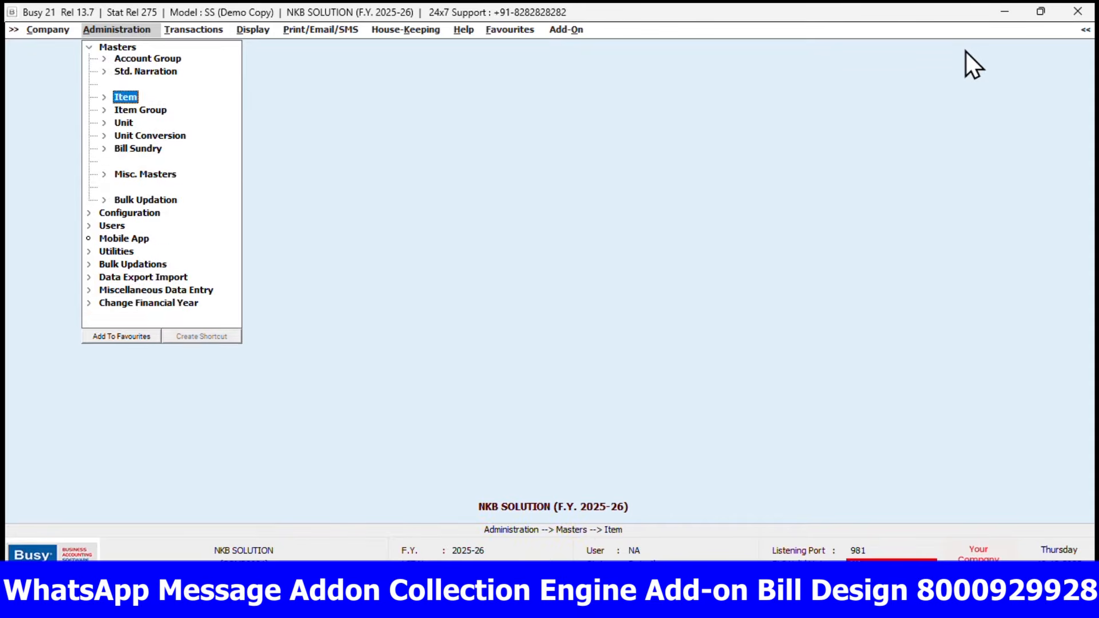
pyautogui.press('Right')
pyautogui.press('Return')
pyautogui.press('Down')
pyautogui.press('Down')
pyautogui.press('Down')
pyautogui.press('Up')
pyautogui.press('Down')
pyautogui.press('Up')
pyautogui.press('Up')
pyautogui.press('Left')
pyautogui.press('Down')
pyautogui.press('Up')
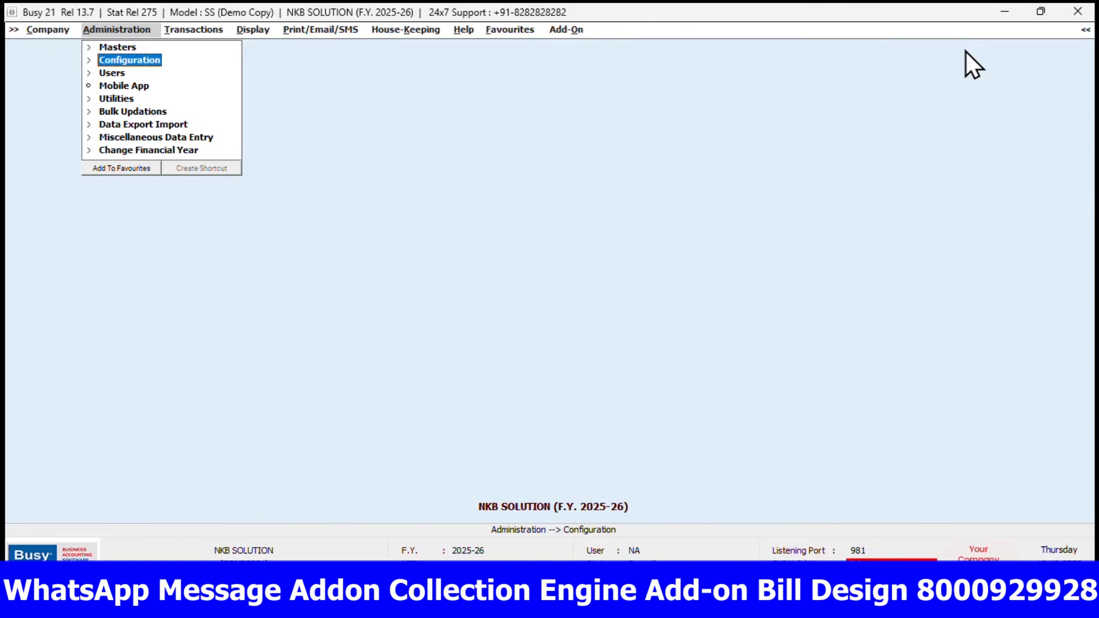
pyautogui.press('Right')
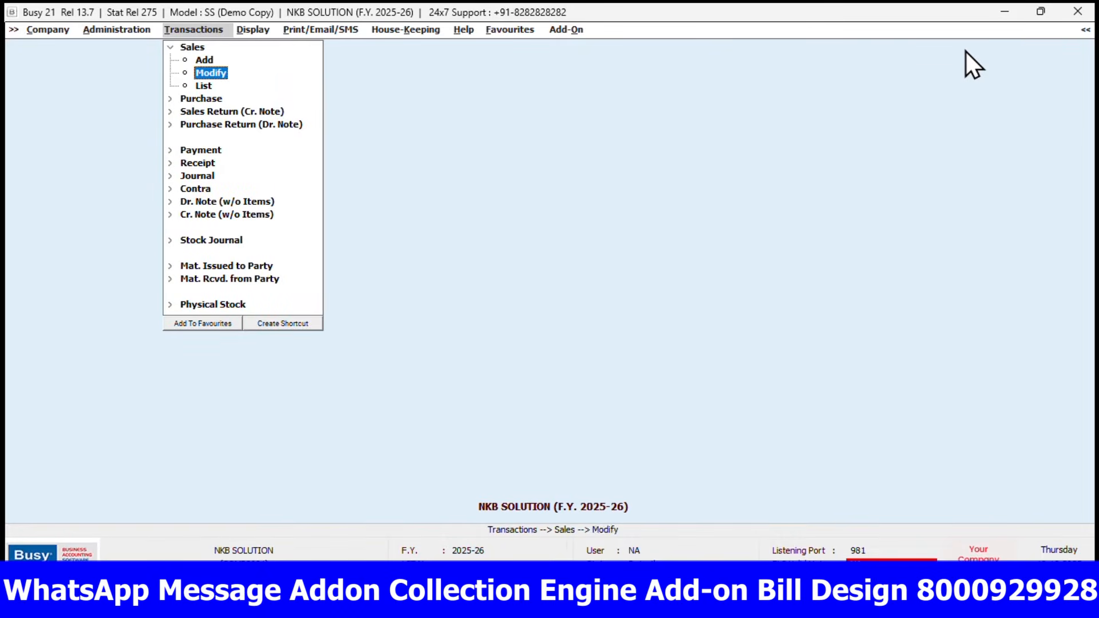
pyautogui.press('Return')
pyautogui.press('Return')
pyautogui.press('Escape')
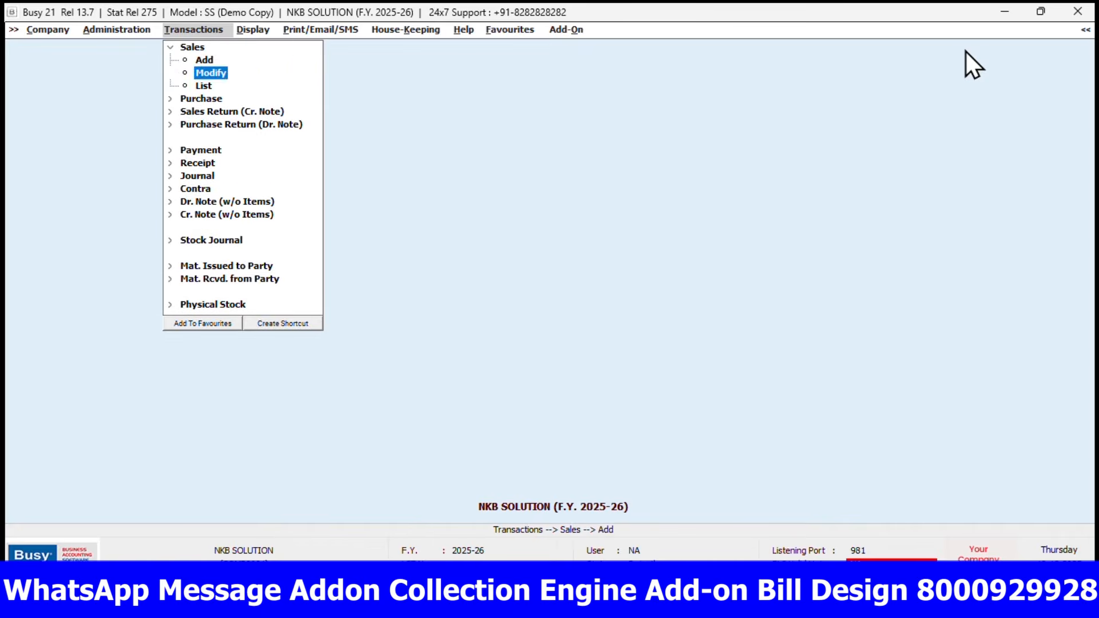
# Start a new sales voucher in the Main series dated 01-04-2025 for the party GANESH KIRANA STORE
pyautogui.press('Up')
pyautogui.press('Return')
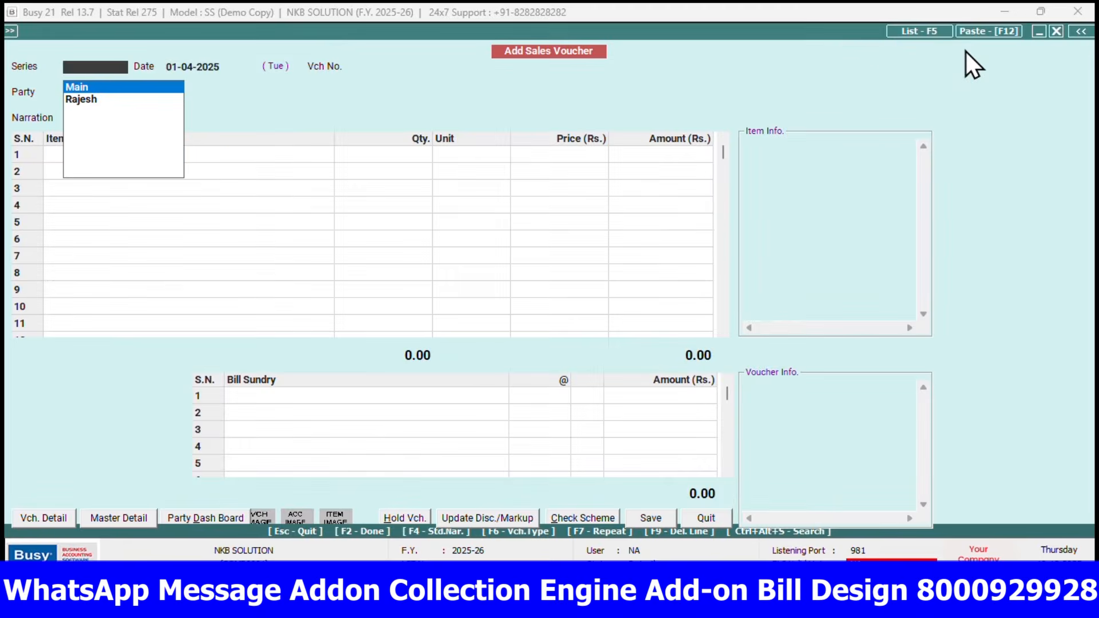
pyautogui.press('Return')
pyautogui.press('Return')
pyautogui.press('Return')
pyautogui.press('Down')
pyautogui.press('Down')
pyautogui.press('Down')
pyautogui.press('Down')
pyautogui.press('Down')
pyautogui.press('Down')
pyautogui.press('Down')
pyautogui.press('Down')
pyautogui.press('Down')
pyautogui.press('Down')
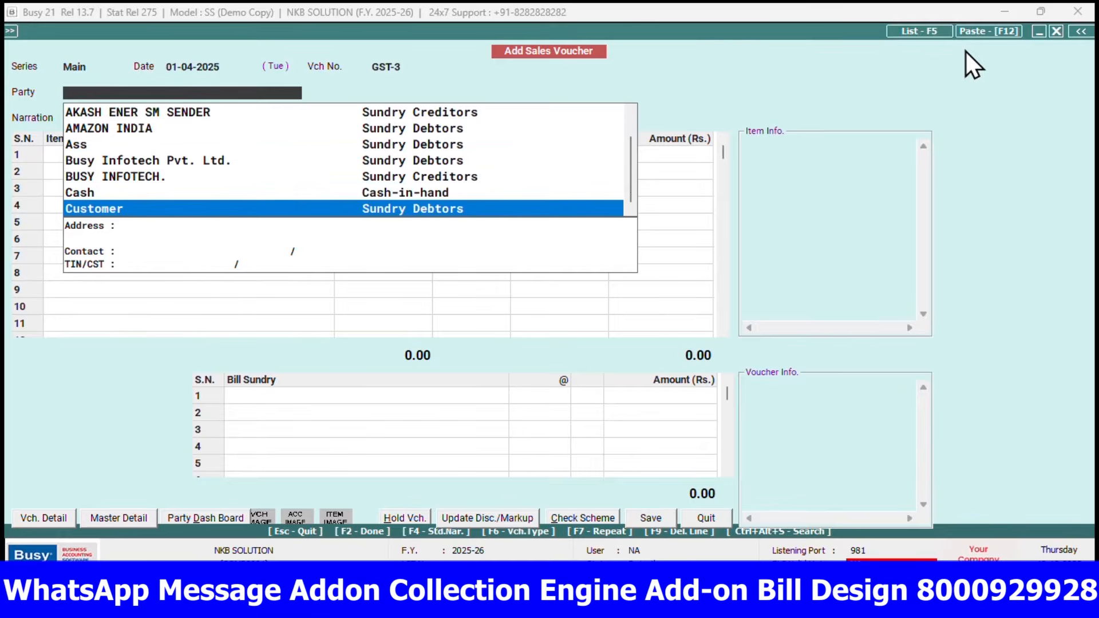
pyautogui.press('Up')
pyautogui.press('Return')
pyautogui.press('Return')
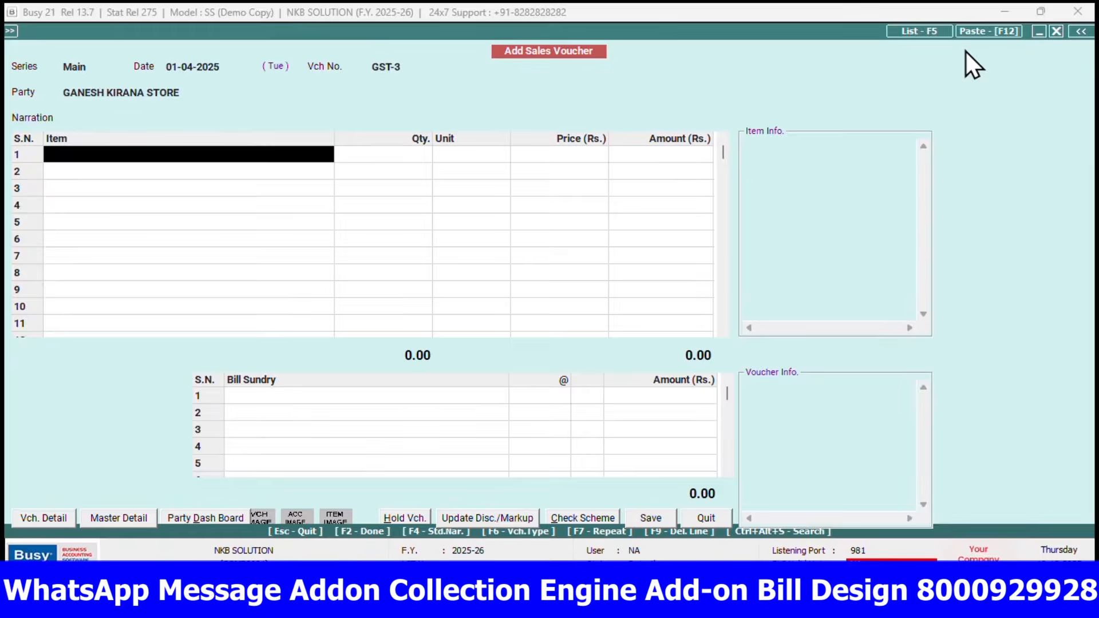
# Add BAJAJ ALMOND 200 ML to the voucher's first item row with a quantity of 10 Pcs. and accept its default price
pyautogui.write('almo')
pyautogui.press('Down')
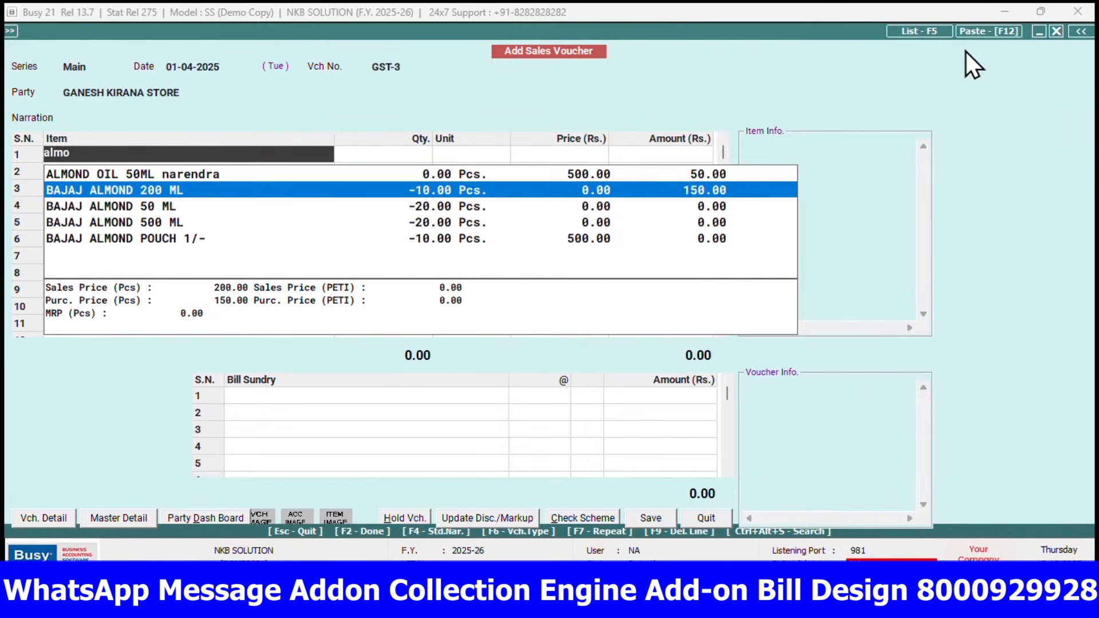
pyautogui.press('Return')
pyautogui.write('10')
pyautogui.press('Return')
# Add BAJAJ ALMOND 50 ML as the second voucher item with a quantity of 10 Pcs. at its default price
pyautogui.press('Return')
pyautogui.press('Return')
pyautogui.press('Return')
pyautogui.press('Return')
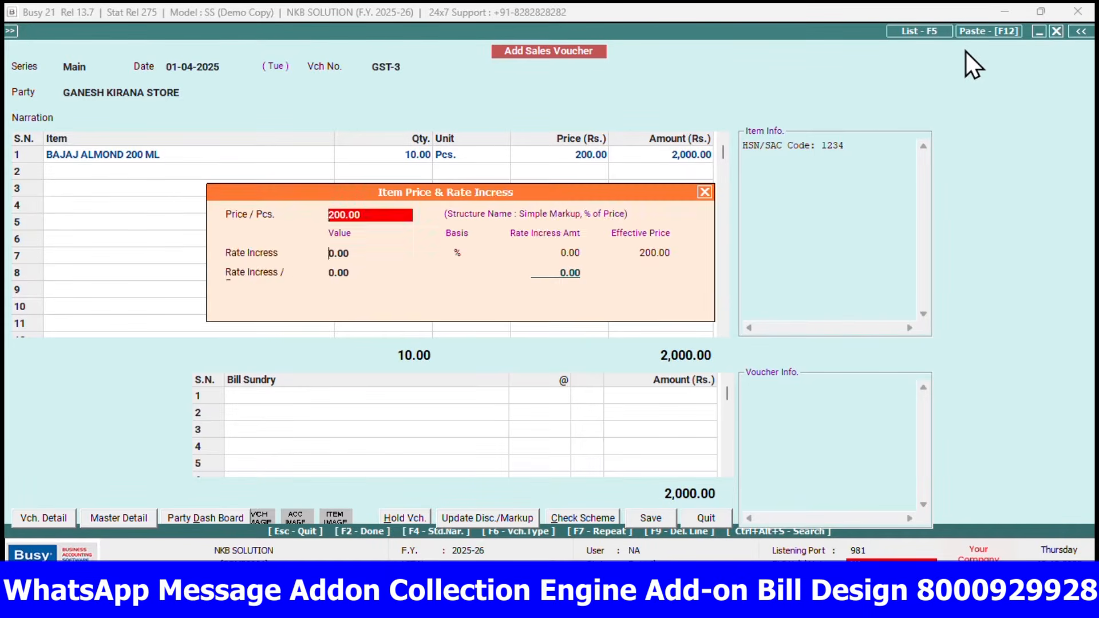
pyautogui.press('Down')
pyautogui.press('Return')
pyautogui.write('10')
# Add BAJAJ ALMOND 500 ML as the third voucher item with a quantity of 20 Pcs. at its default price
pyautogui.press('Return')
pyautogui.press('Return')
pyautogui.press('Escape')
pyautogui.press('Return')
pyautogui.press('Return')
# Add BAJAJ ALMOND POUCH 1/- as the fourth voucher item with a quantity of 20 Pcs. at its default price
pyautogui.press('Return')
pyautogui.press('Down')
pyautogui.press('Return')
pyautogui.write('20')
pyautogui.press('Return')
pyautogui.press('Return')
pyautogui.press('Return')
pyautogui.press('Return')
pyautogui.press('Return')
pyautogui.press('Return')
pyautogui.press('Return')
pyautogui.press('Return')
pyautogui.press('Down')
pyautogui.press('Return')
pyautogui.write('20')
pyautogui.press('Return')
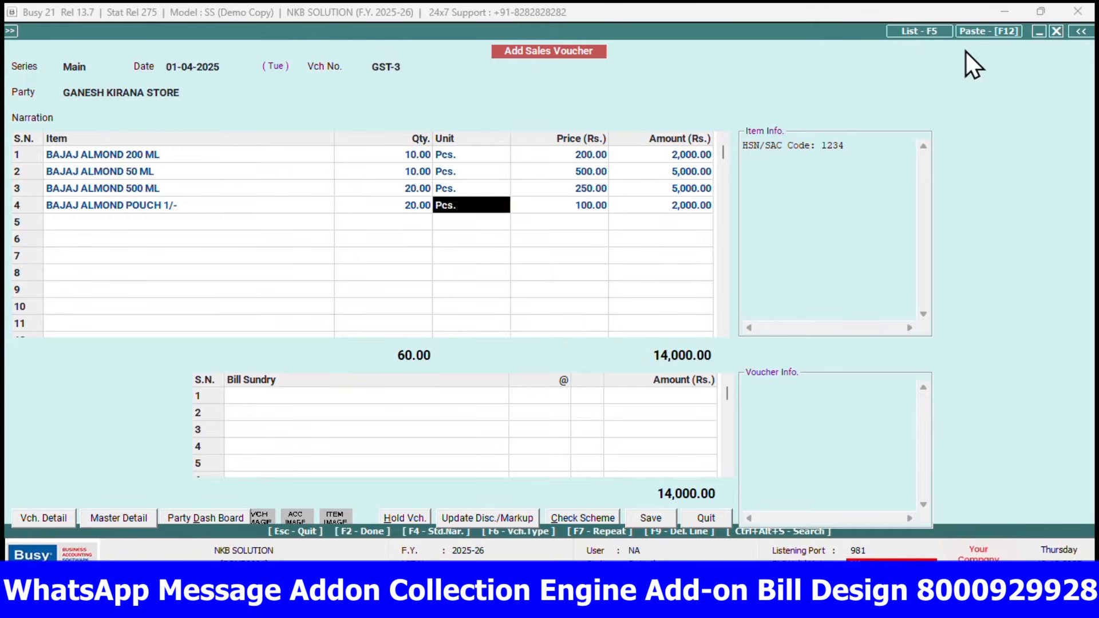
pyautogui.press('Return')
pyautogui.press('Return')
pyautogui.press('Return')
pyautogui.press('Return')
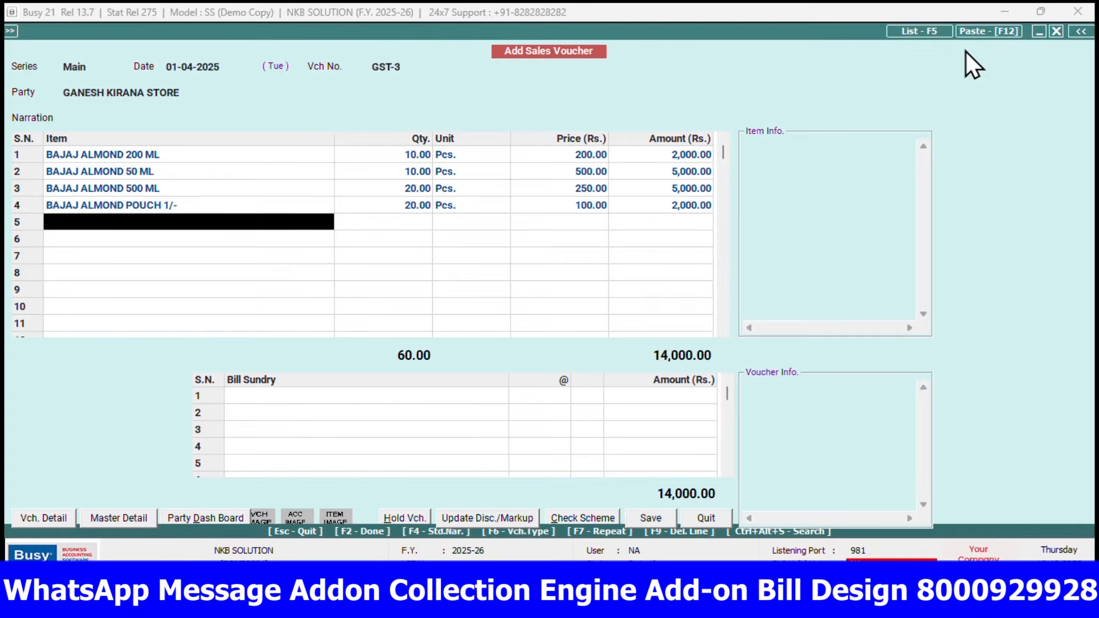
# Apply an item-wise markup of 10% to all four voucher items and update it in the voucher
pyautogui.press('Up')
pyautogui.press('Up')
pyautogui.press('Up')
pyautogui.press('Up')
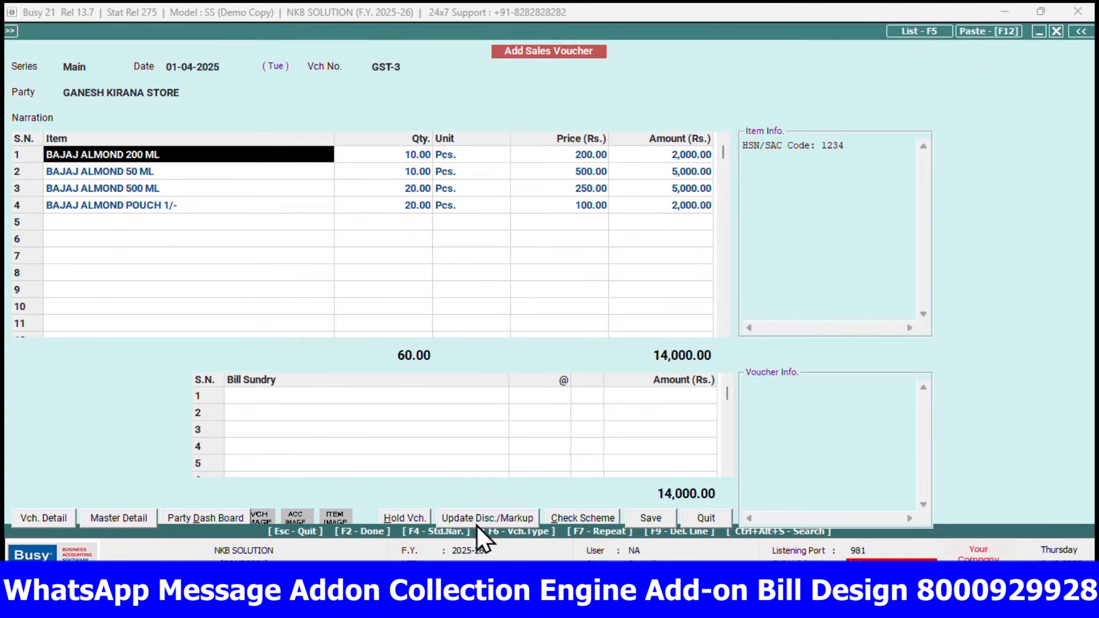
pyautogui.click(463, 517)
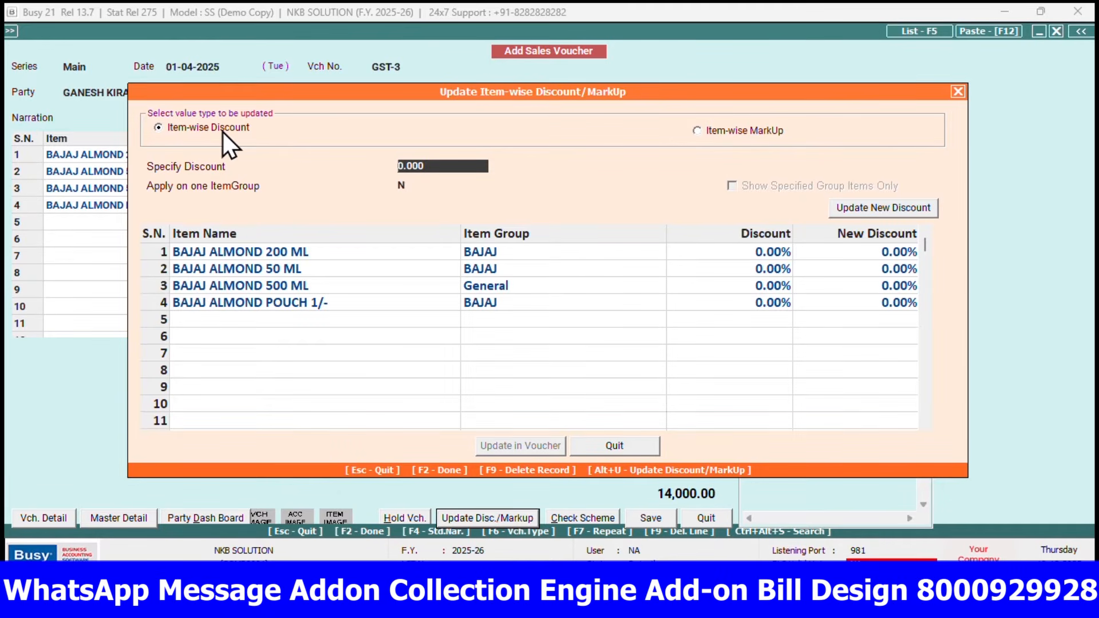
pyautogui.click(750, 131)
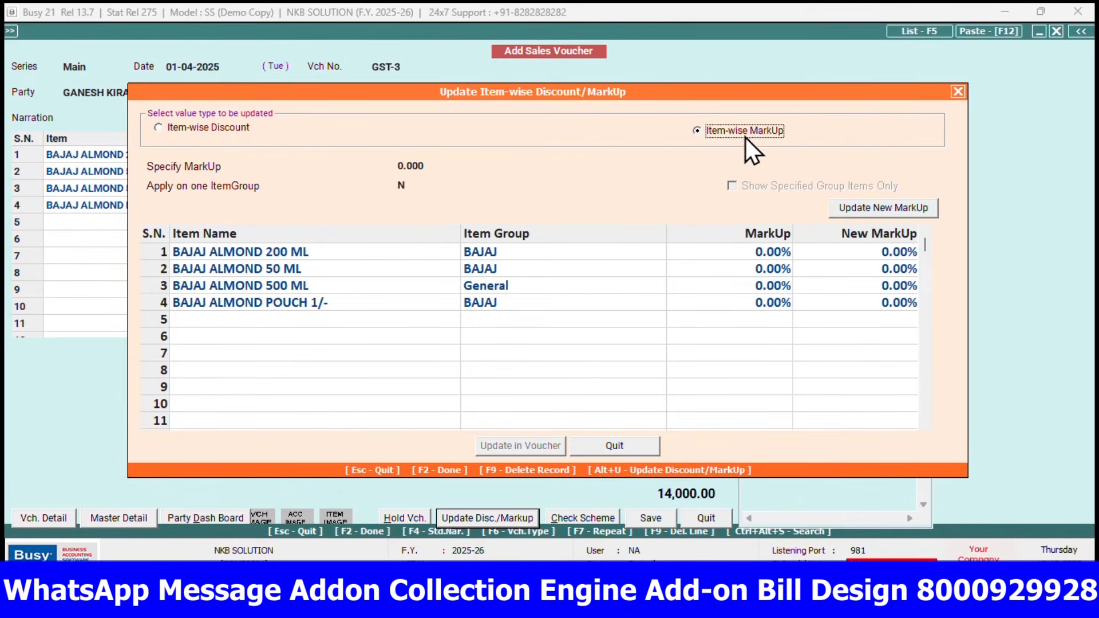
pyautogui.click(461, 168)
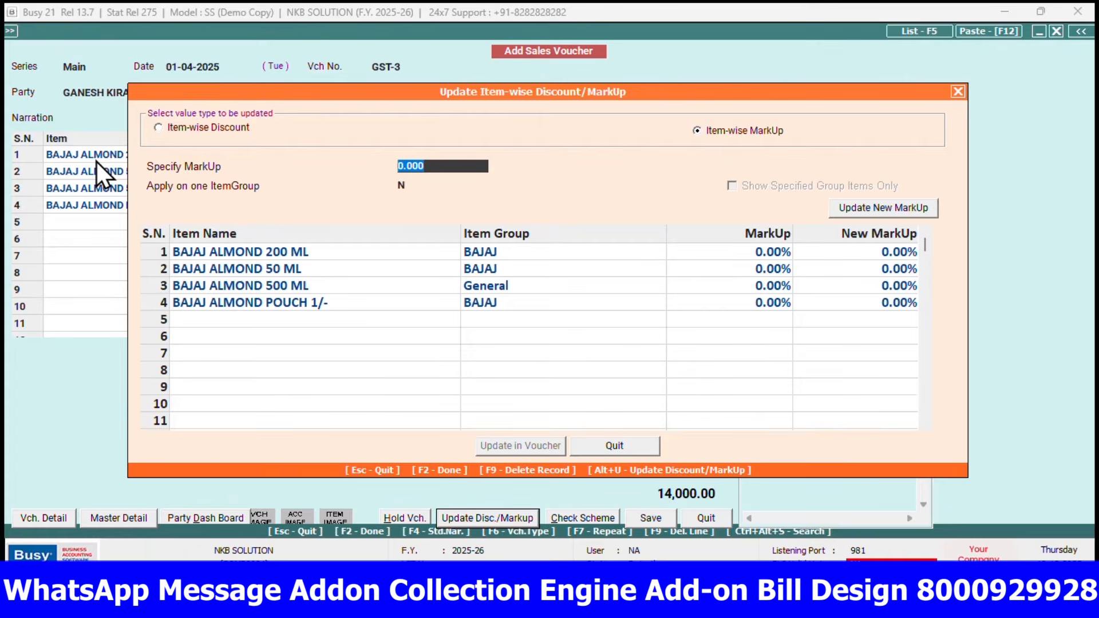
pyautogui.write('10')
pyautogui.press('Return')
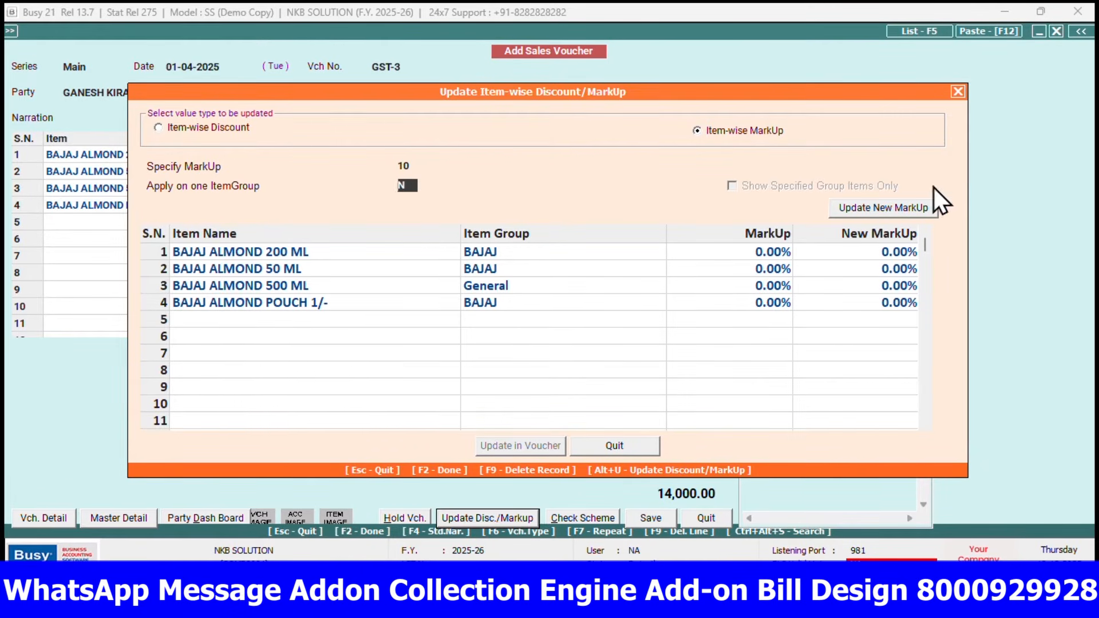
pyautogui.click(878, 210)
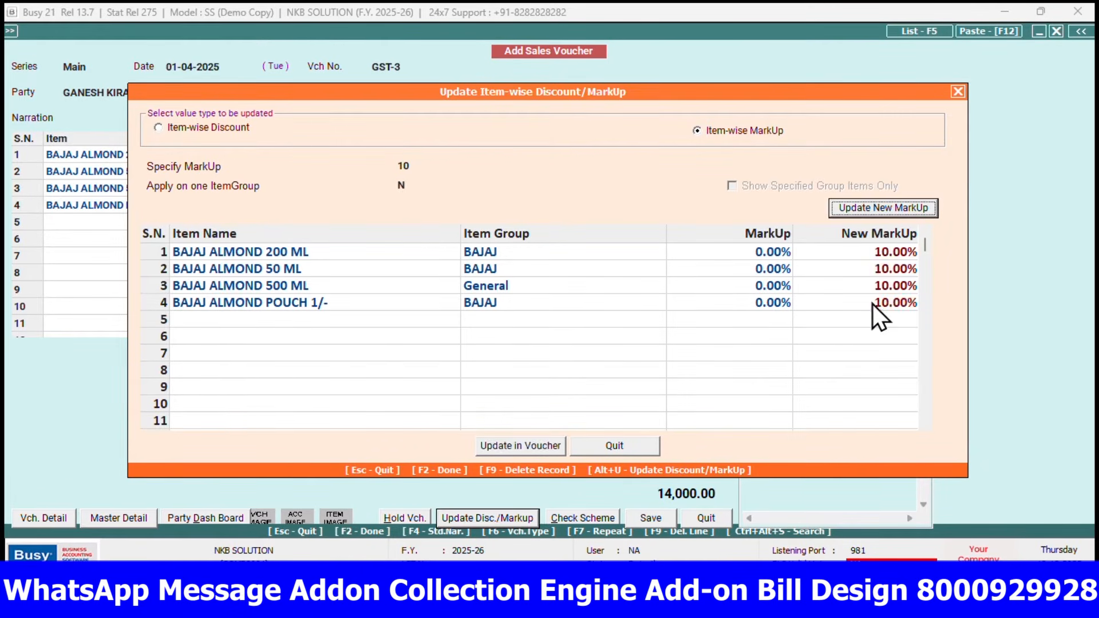
pyautogui.click(511, 445)
pyautogui.click(590, 335)
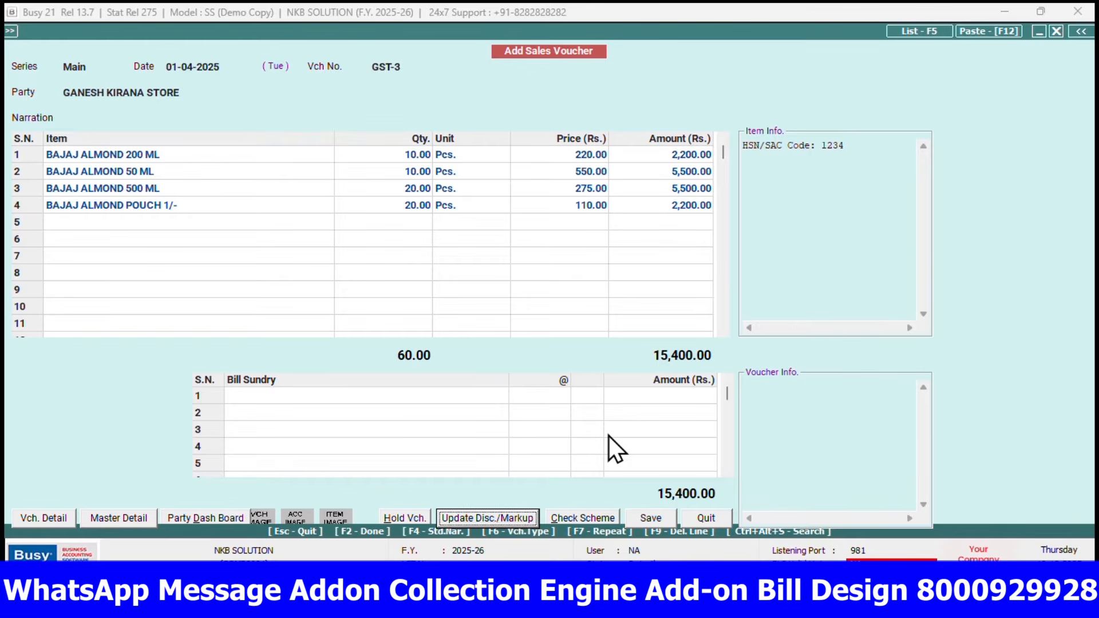
# Apply an item-wise discount of 12% to all four voucher items and update it in the voucher
pyautogui.click(477, 522)
pyautogui.write('12')
pyautogui.press('Return')
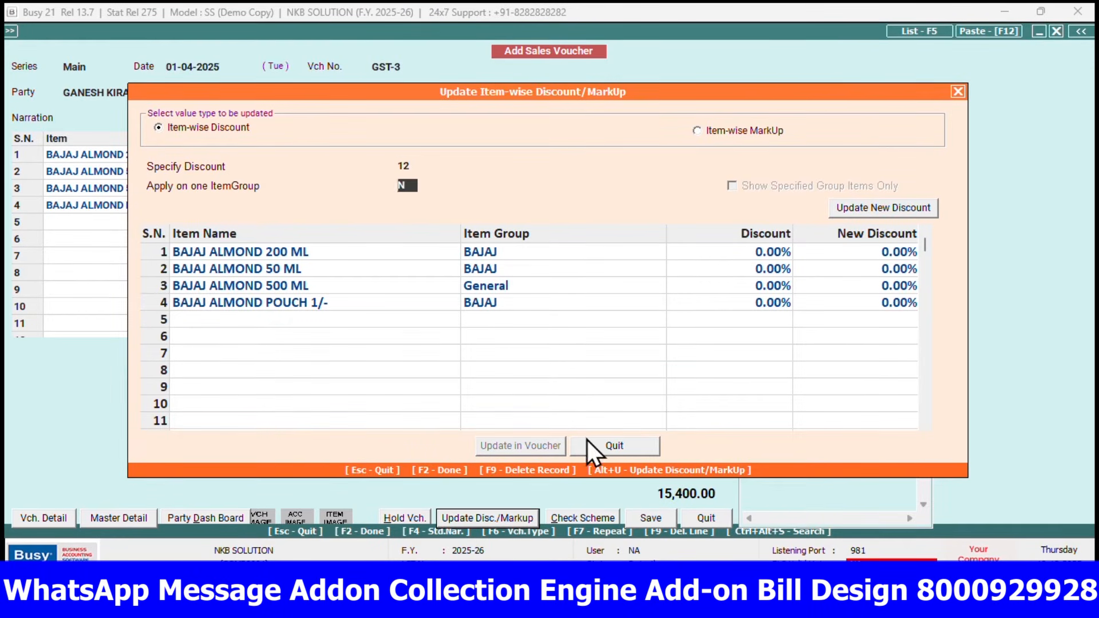
pyautogui.click(870, 207)
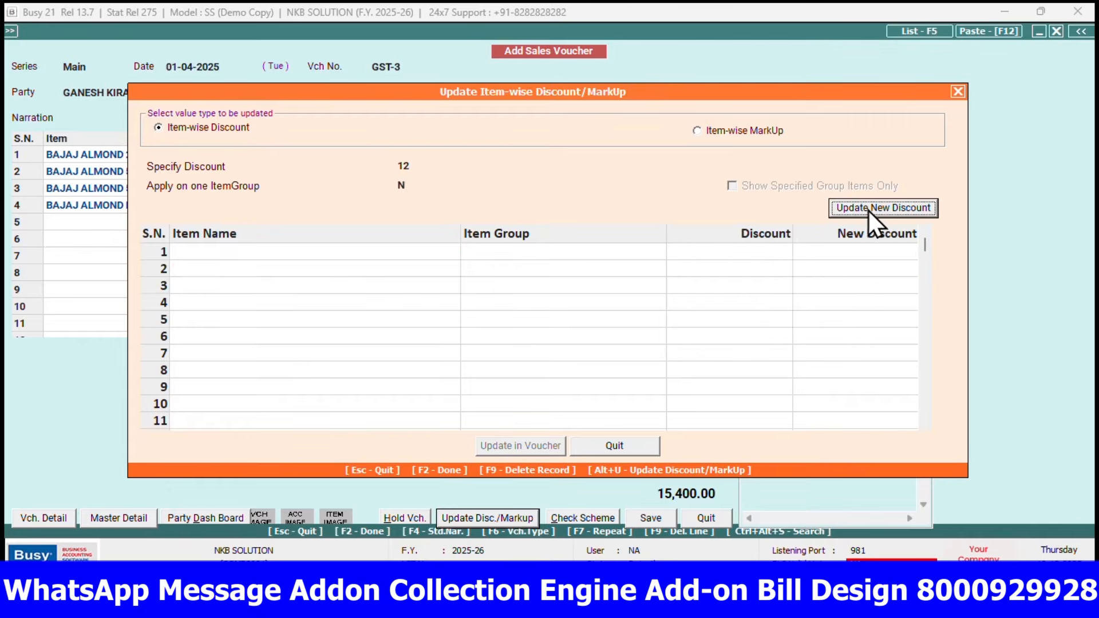
pyautogui.click(603, 335)
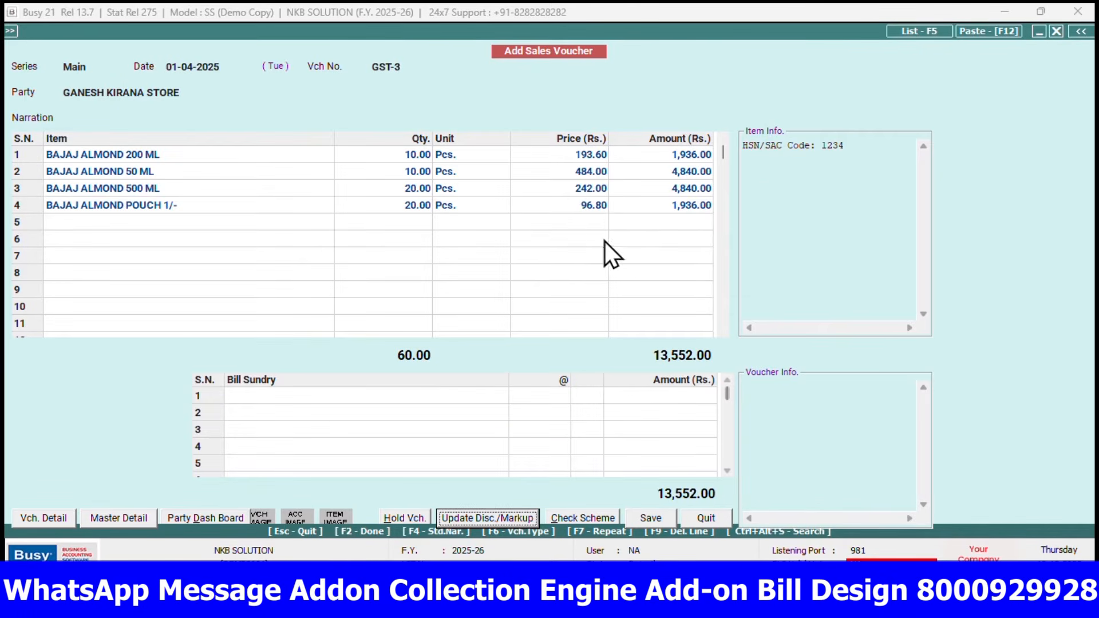
# Change the item-wise markup of all four voucher items to 20% and update it in the voucher
pyautogui.click(511, 518)
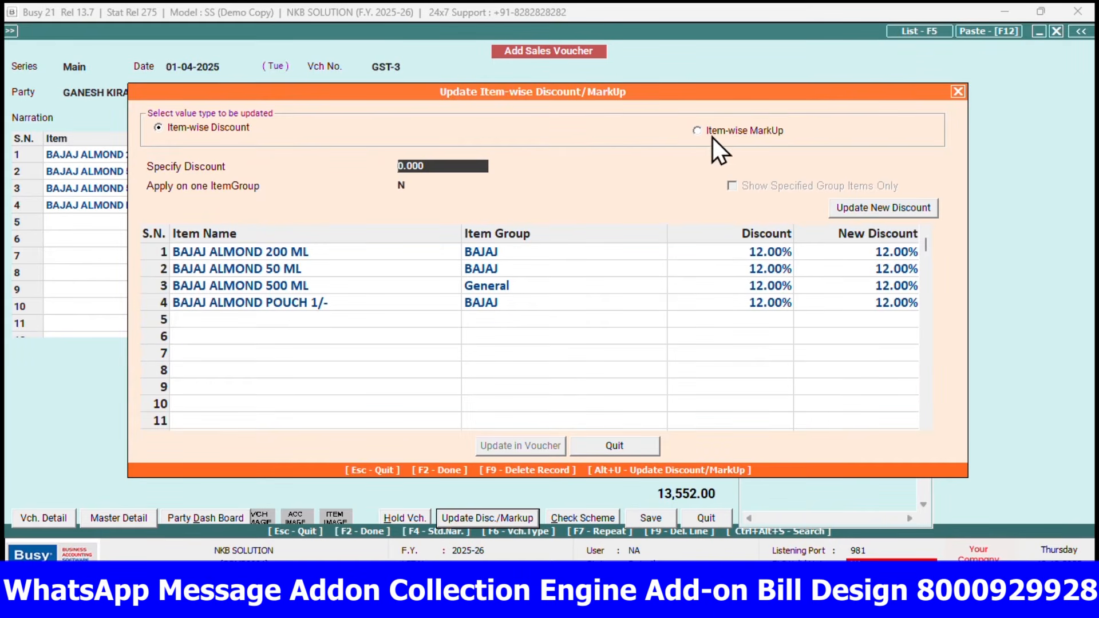
pyautogui.click(718, 132)
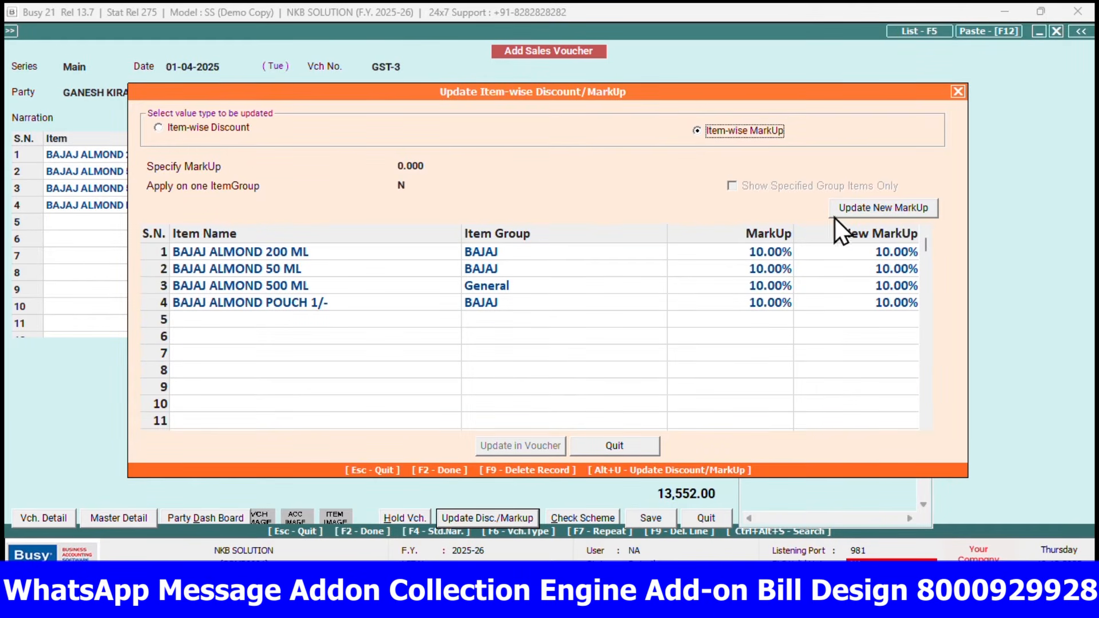
pyautogui.click(436, 165)
pyautogui.press('BackSpace')
pyautogui.press('BackSpace')
pyautogui.press('BackSpace')
pyautogui.press('BackSpace')
pyautogui.press('BackSpace')
pyautogui.write('20')
pyautogui.press('Return')
pyautogui.press('Return')
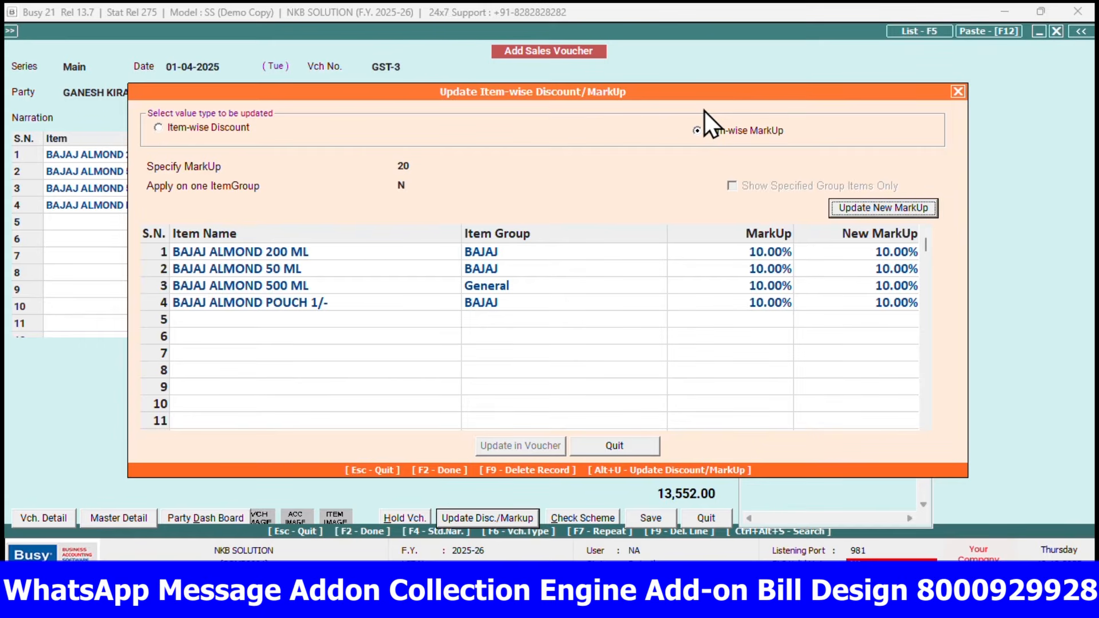
pyautogui.click(858, 209)
pyautogui.click(520, 445)
pyautogui.click(588, 337)
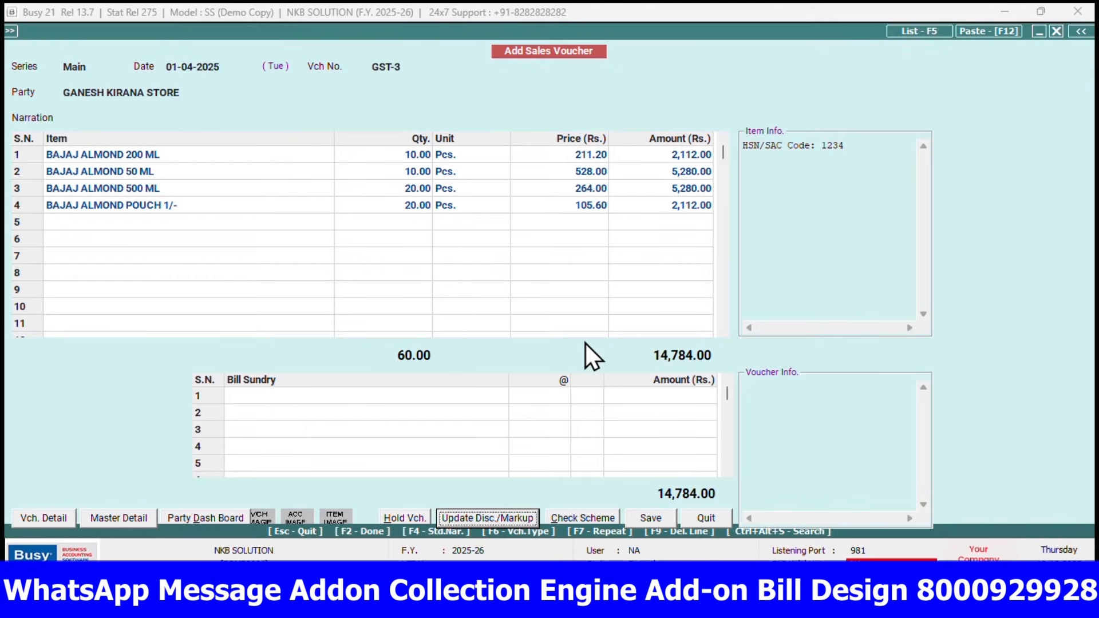
# Check the item-wise markup type in the inventory features, keep Compound Markup and save the configuration
pyautogui.hotkey('alt', 'f')
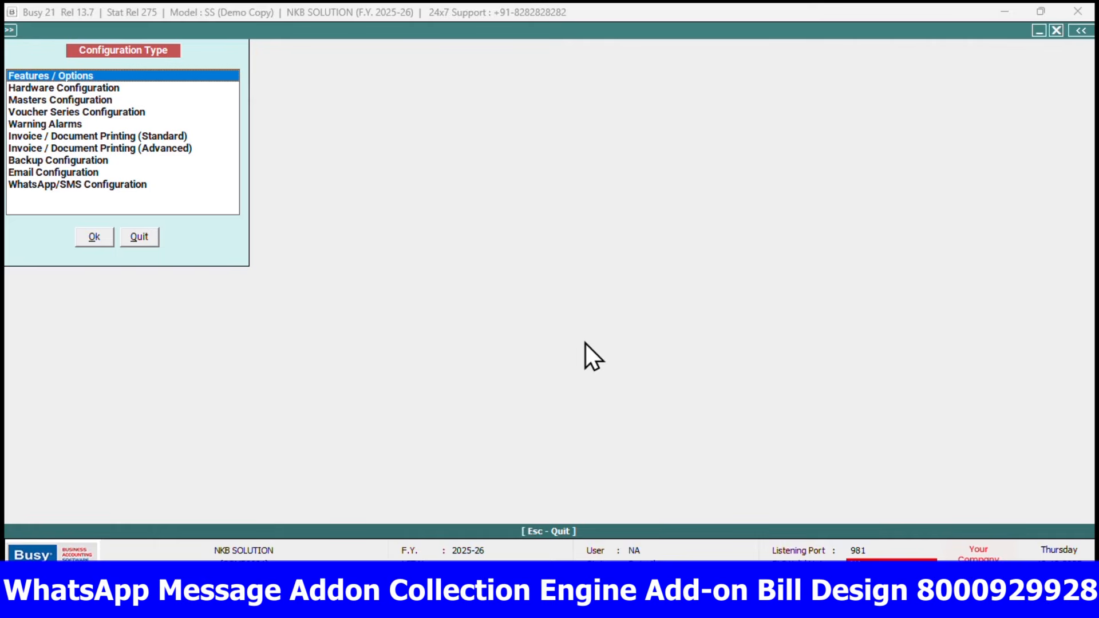
pyautogui.press('Return')
pyautogui.click(77, 247)
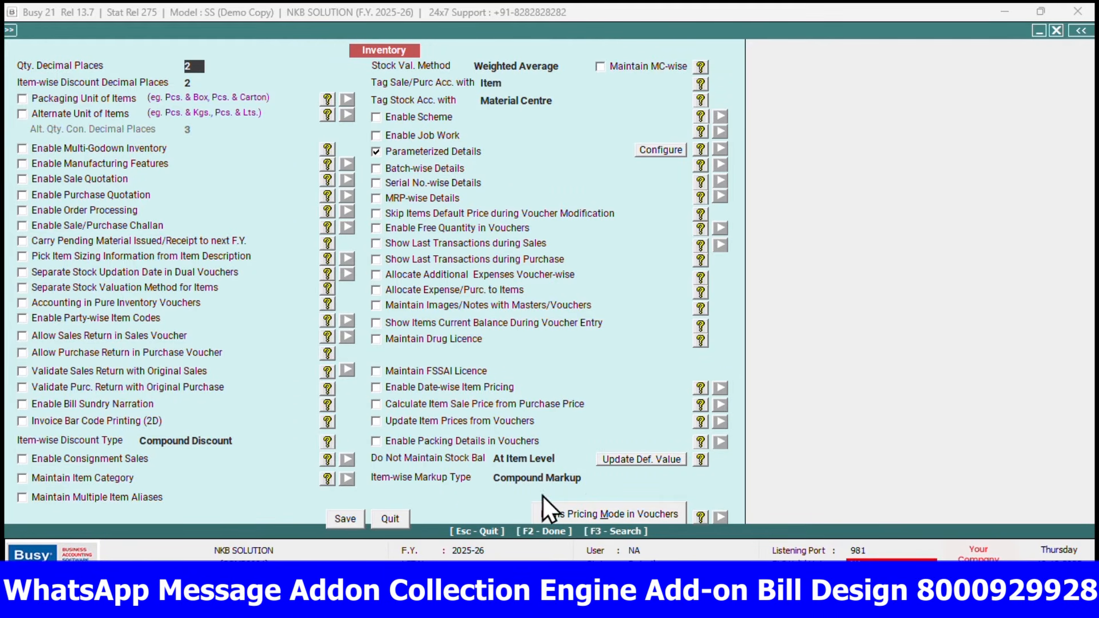
pyautogui.click(578, 477)
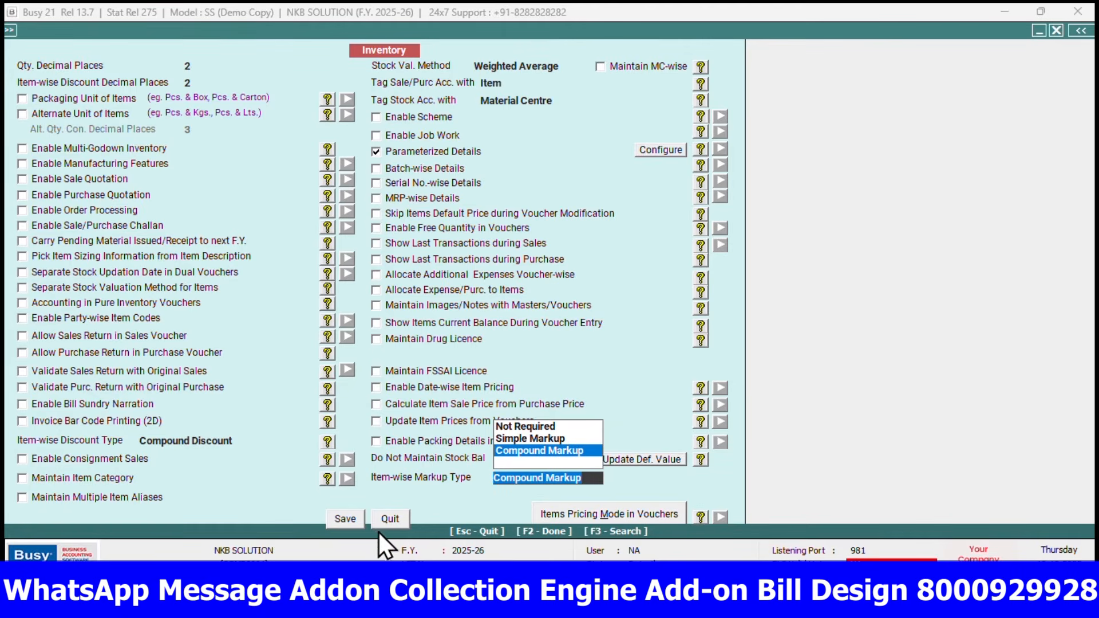
pyautogui.click(360, 519)
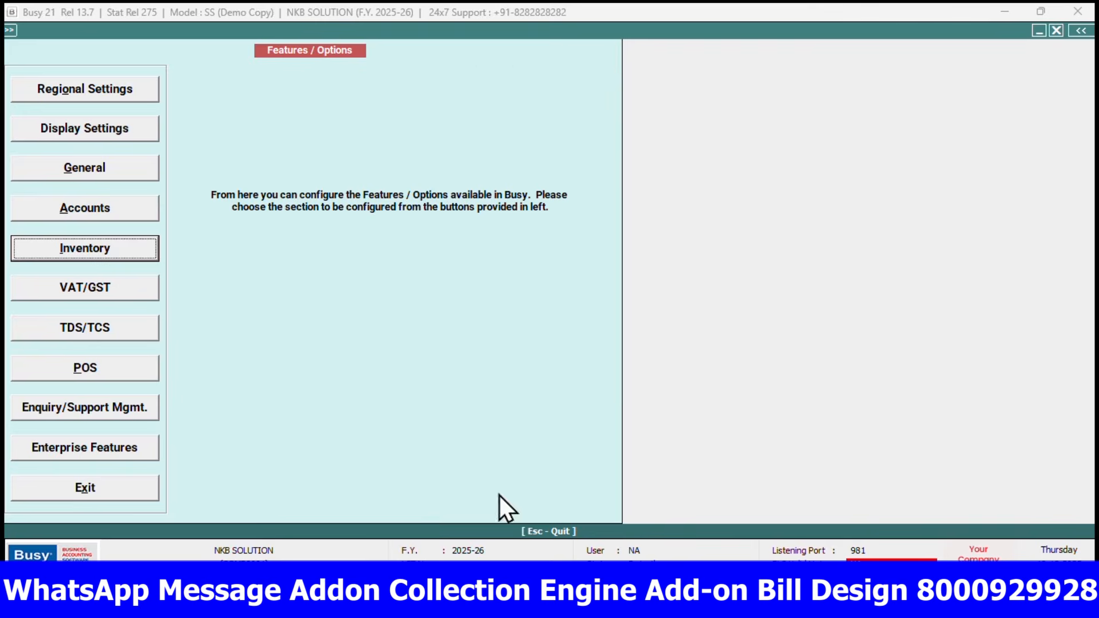
pyautogui.press('Escape')
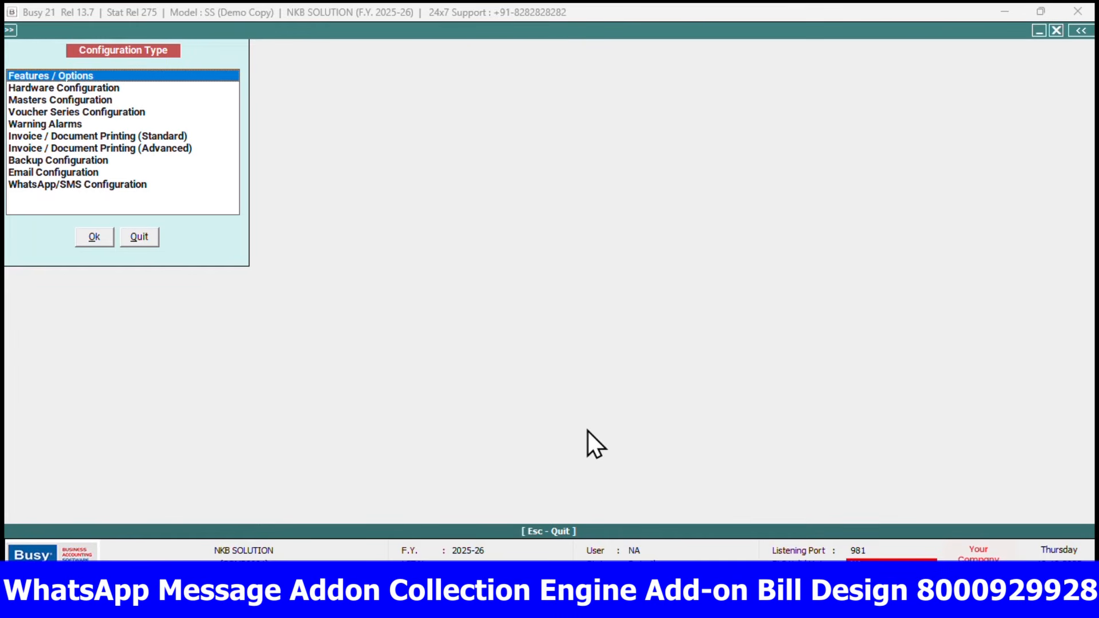
# Review the item-wise discount and markup settings of the Purchase Main voucher series and return to the sales voucher
pyautogui.press('Down')
pyautogui.press('Down')
pyautogui.press('Down')
pyautogui.press('Return')
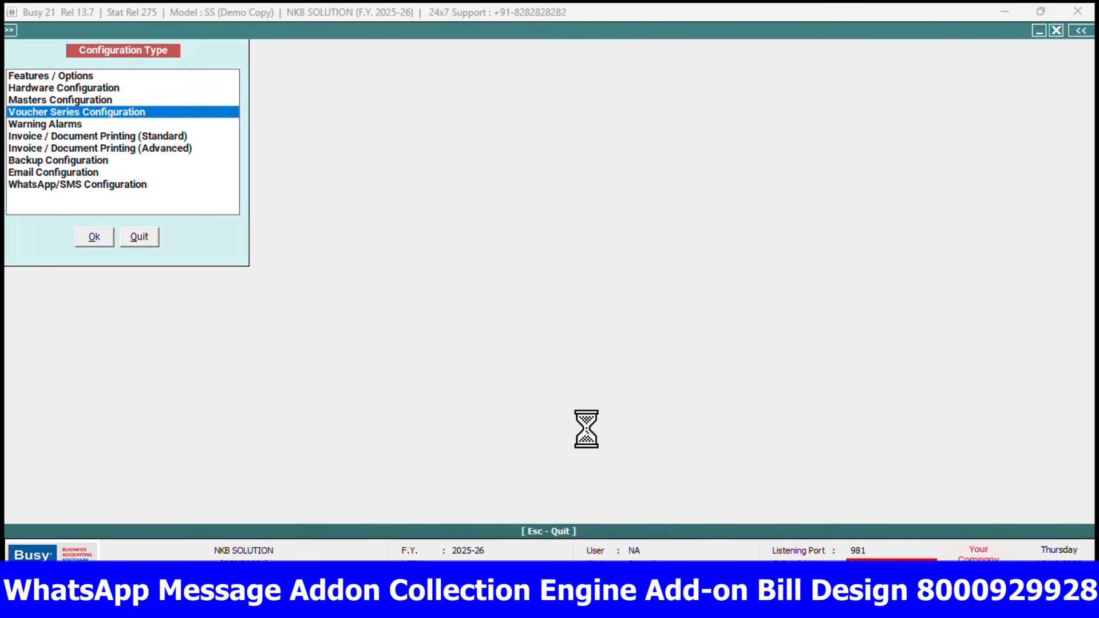
pyautogui.press('Down')
pyautogui.press('Right')
pyautogui.press('Down')
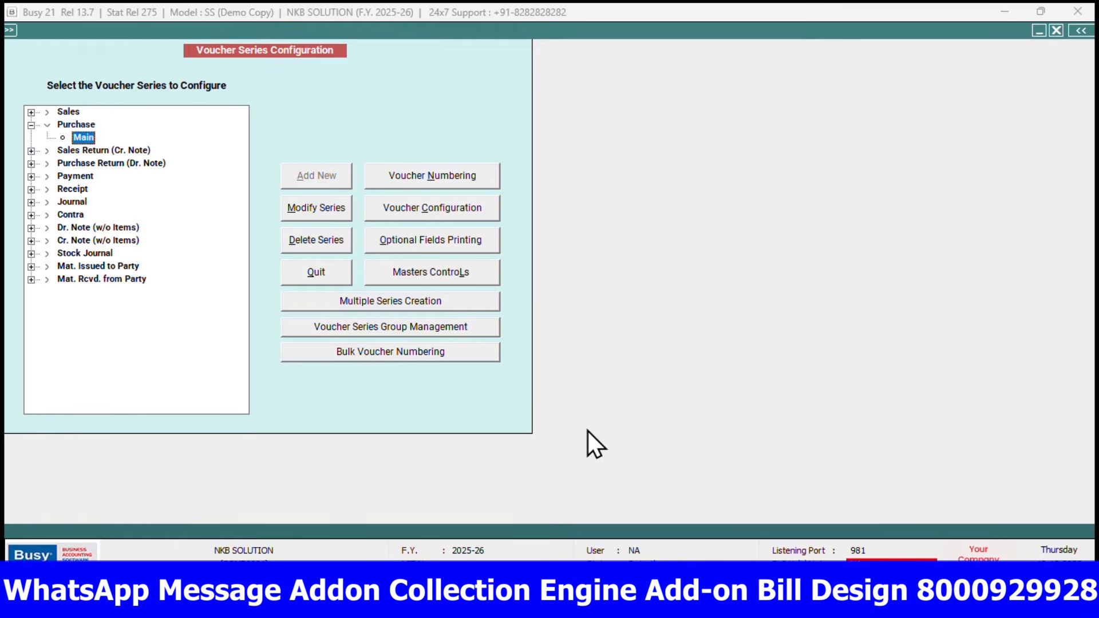
pyautogui.click(437, 207)
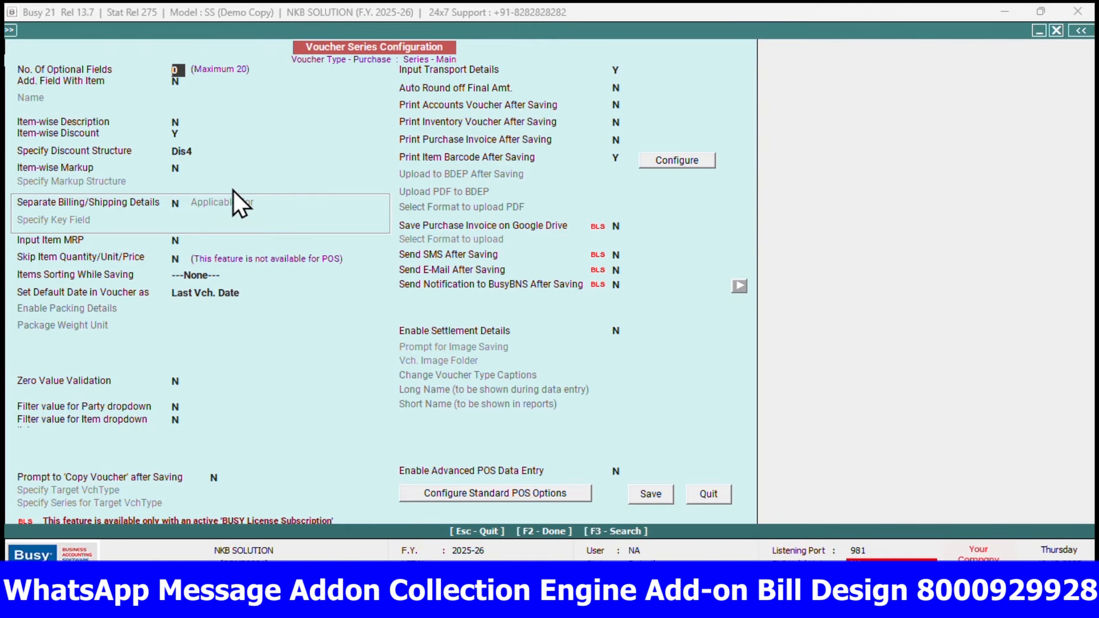
pyautogui.press('Escape')
pyautogui.press('Escape')
pyautogui.press('Escape')
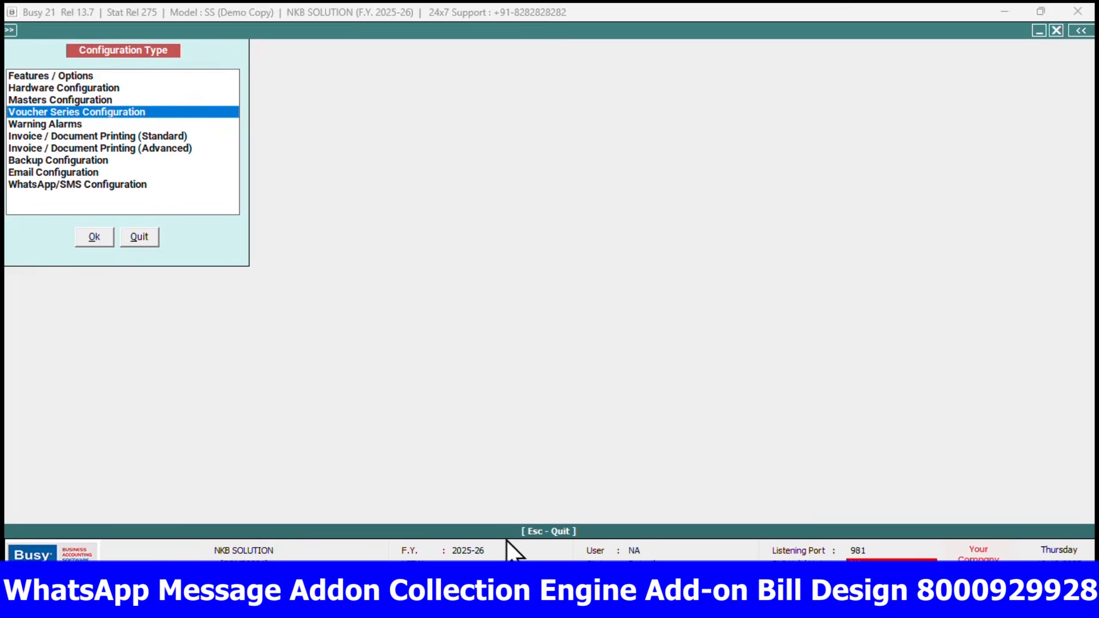
pyautogui.press('Escape')
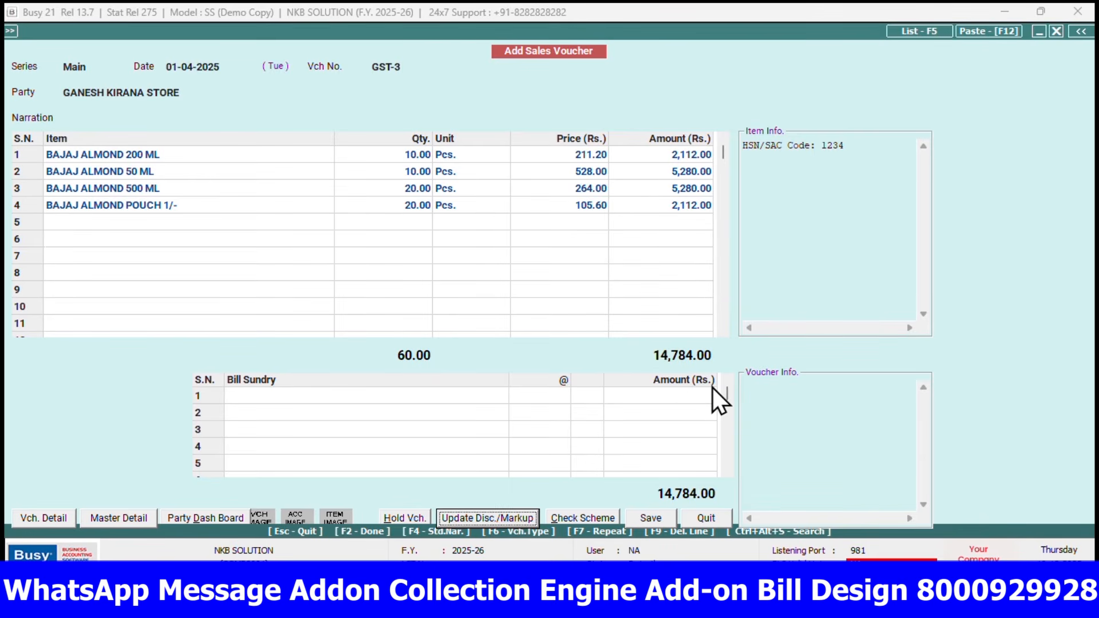
# Change the item-wise markup of all four voucher items to 5% and update it in the voucher
pyautogui.click(493, 521)
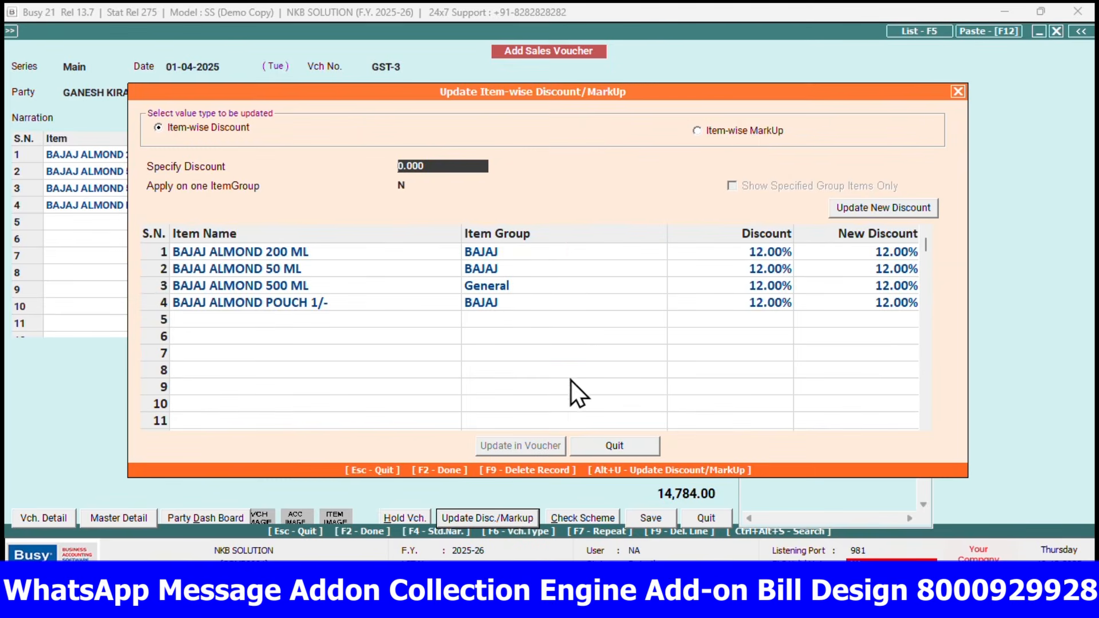
pyautogui.click(741, 131)
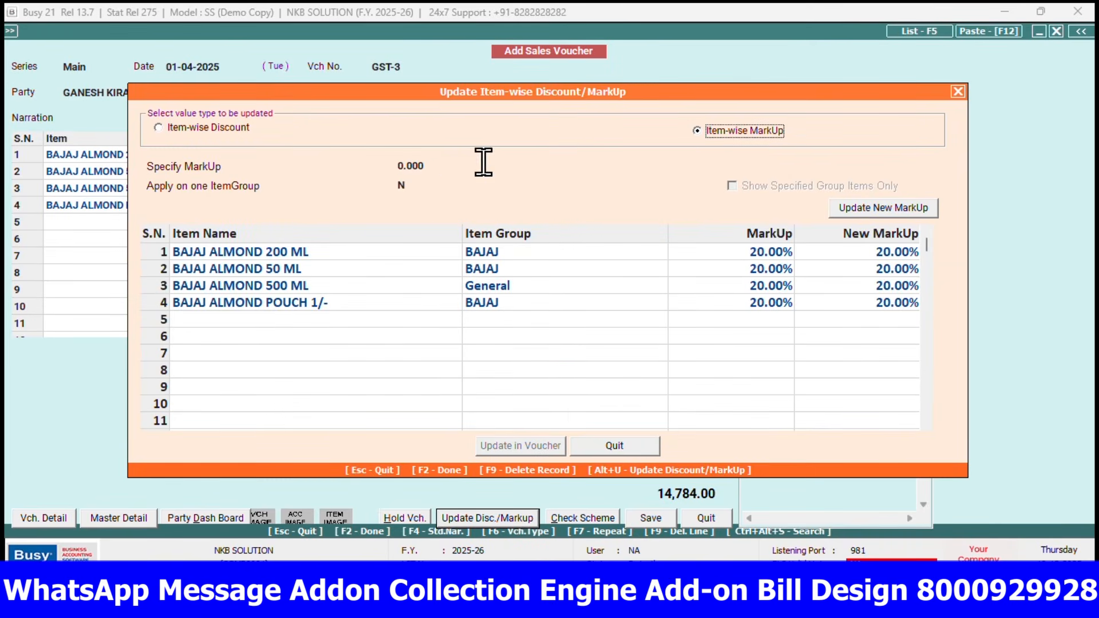
pyautogui.click(429, 166)
pyautogui.press('BackSpace')
pyautogui.press('BackSpace')
pyautogui.press('BackSpace')
pyautogui.press('BackSpace')
pyautogui.press('BackSpace')
pyautogui.write('5')
pyautogui.press('Return')
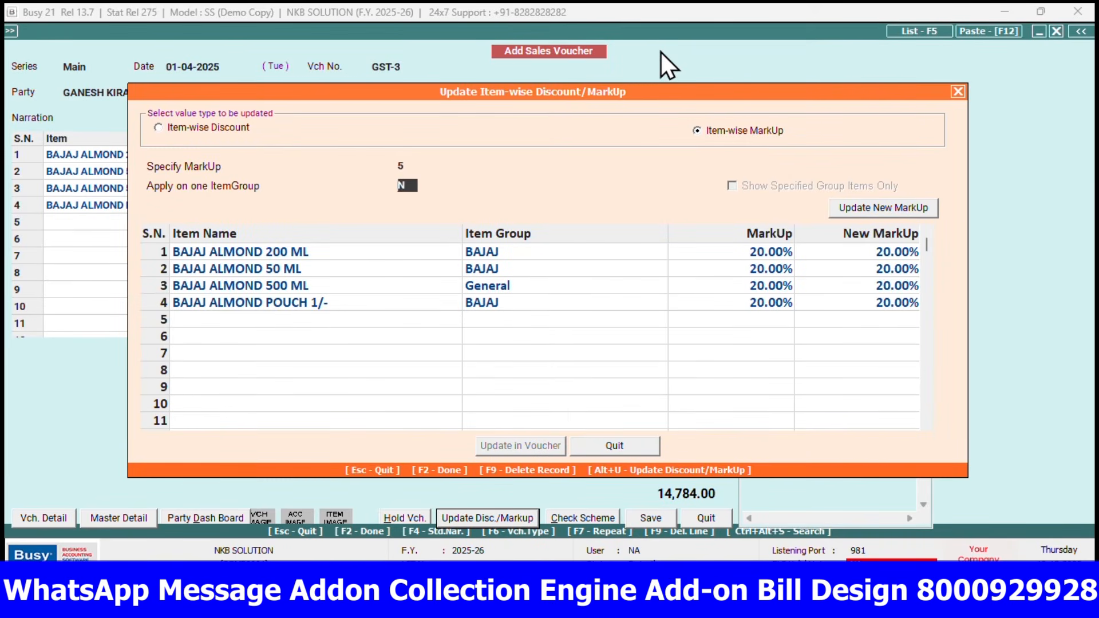
pyautogui.click(888, 208)
pyautogui.click(530, 446)
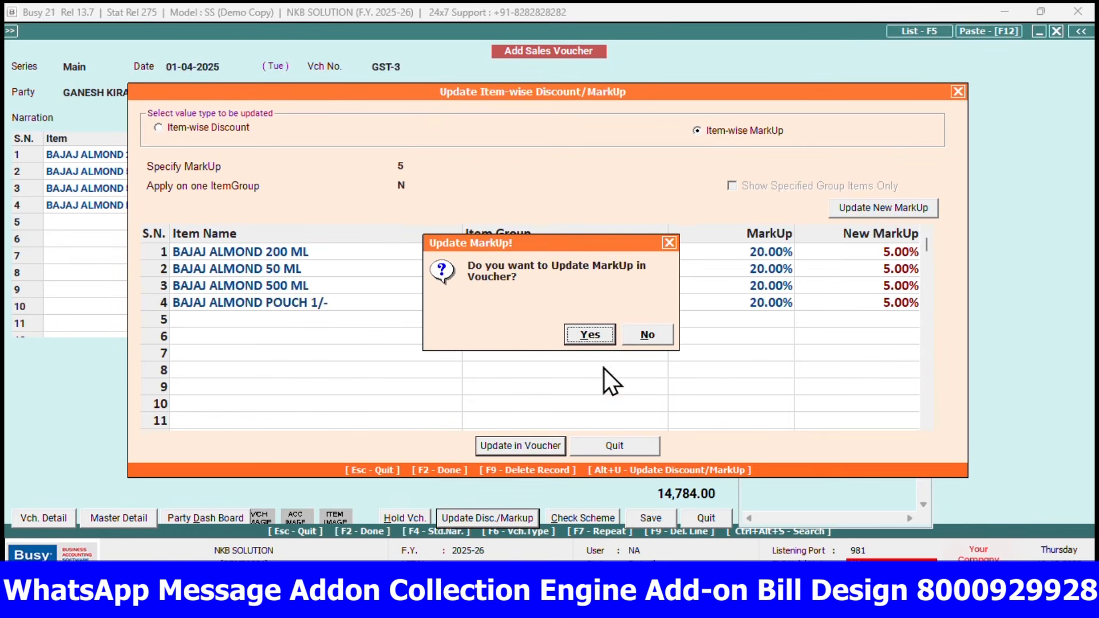
pyautogui.click(593, 334)
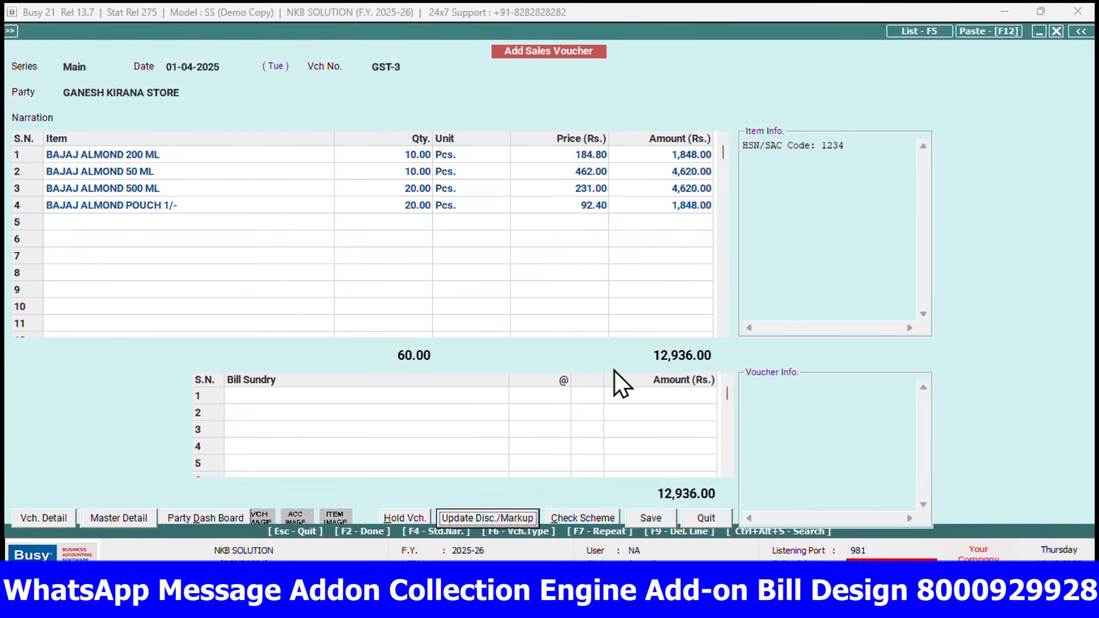
# Set the item-wise markup of all four voucher items to 50% and update it in the voucher
pyautogui.click(480, 518)
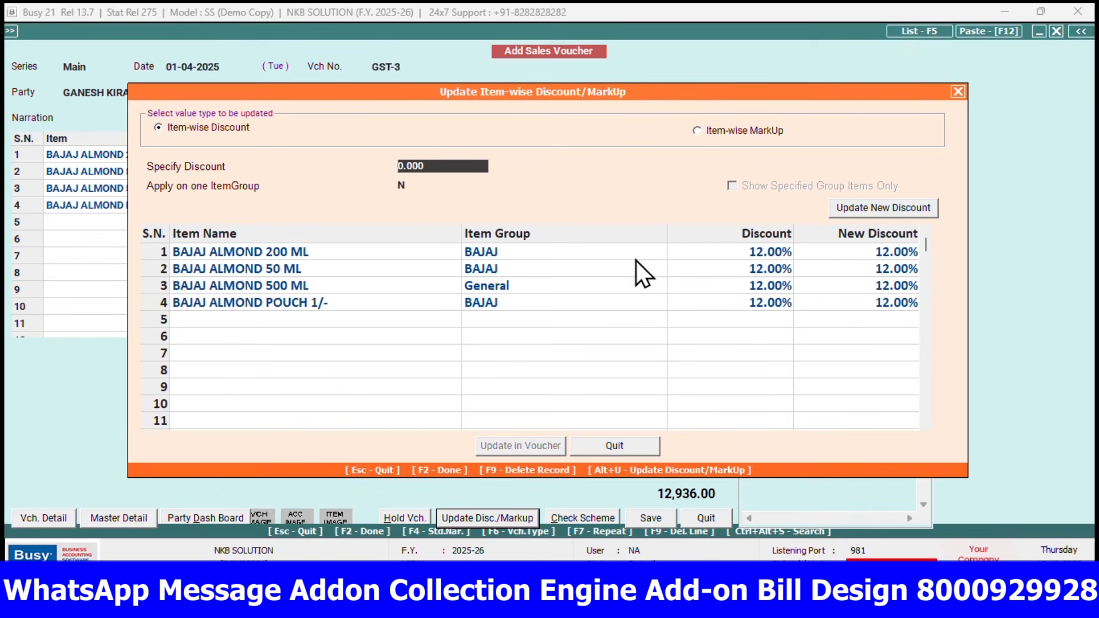
pyautogui.click(711, 132)
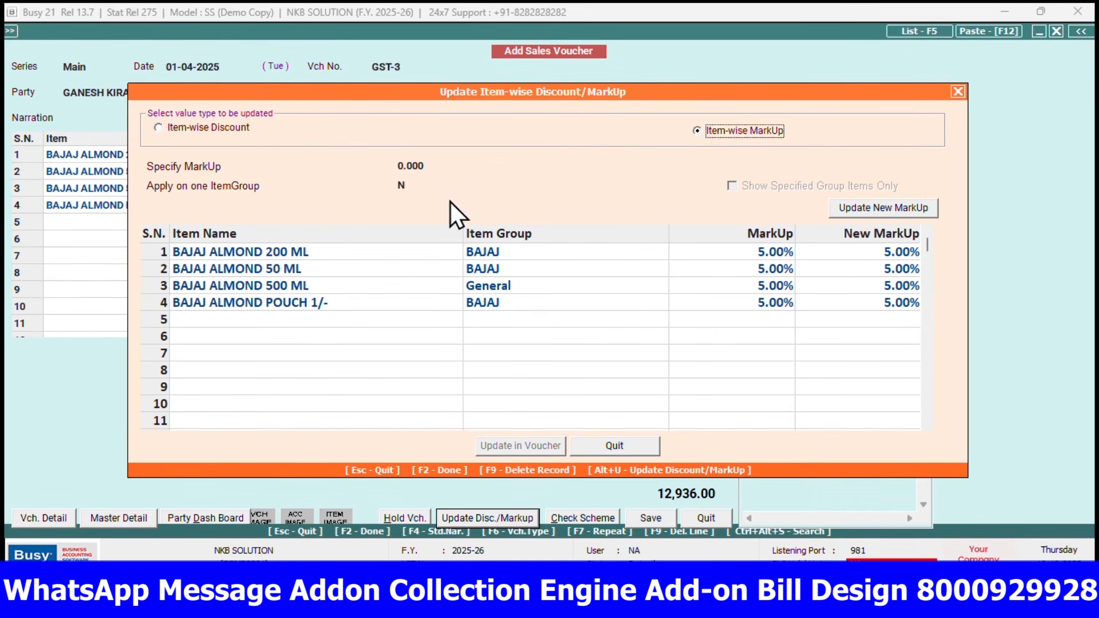
pyautogui.press('Return')
pyautogui.press('BackSpace')
pyautogui.press('BackSpace')
pyautogui.press('BackSpace')
pyautogui.press('BackSpace')
pyautogui.press('BackSpace')
pyautogui.write('50')
pyautogui.press('Return')
pyautogui.click(874, 205)
pyautogui.click(509, 449)
pyautogui.click(591, 336)
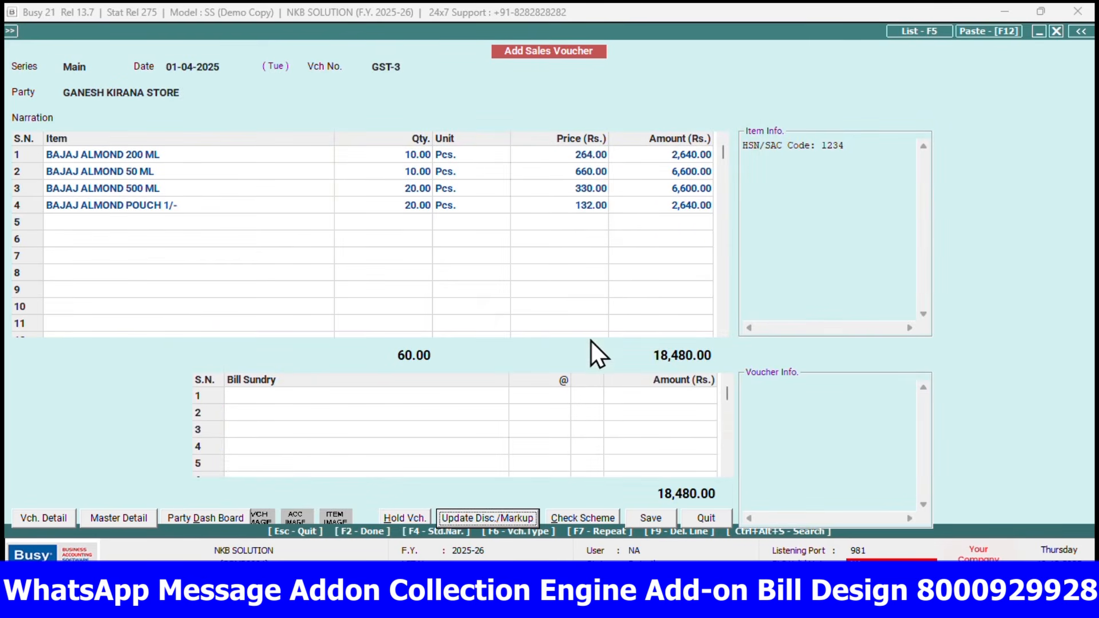